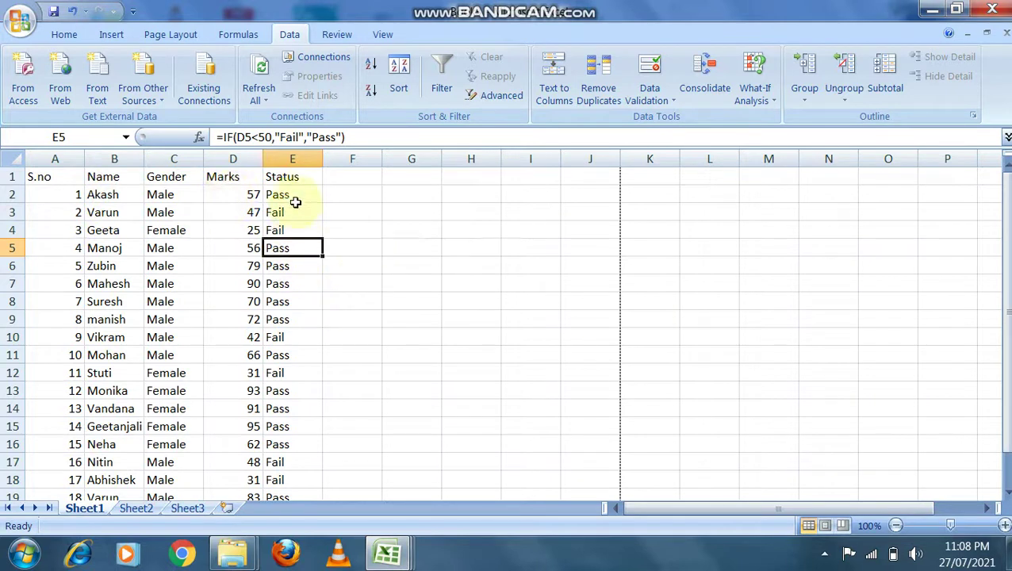
- Look through the student records in the Marks, Gender and S.no columns
left_click(293, 198)
key("Left")
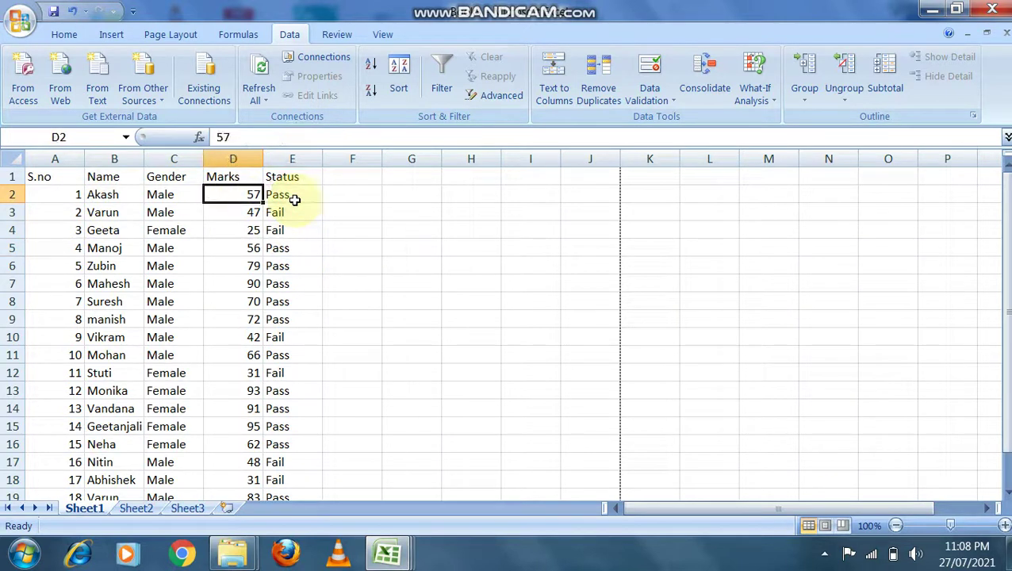
key("Down")
key("Down")
key("Down")
key("Up")
key("Up")
key("Down")
key("Down")
key("Down")
key("Down")
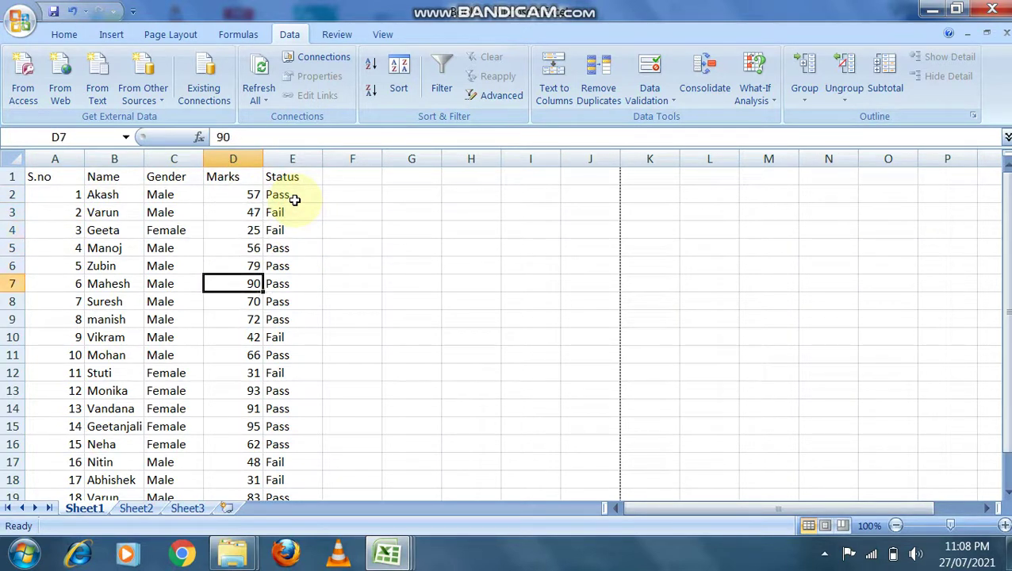
key("Down")
key("Left")
key("Up")
key("Up")
key("Up")
key("Up")
key("Down")
key("Down")
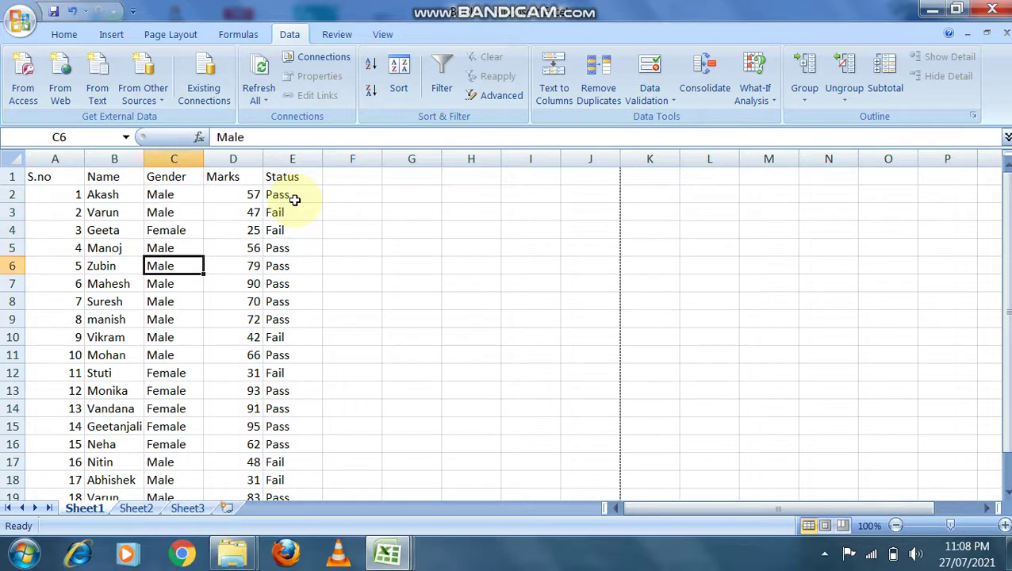
key("Down")
key("Down")
key("Left")
key("Left")
key("Up")
key("Up")
key("Up")
key("Up")
key("Up")
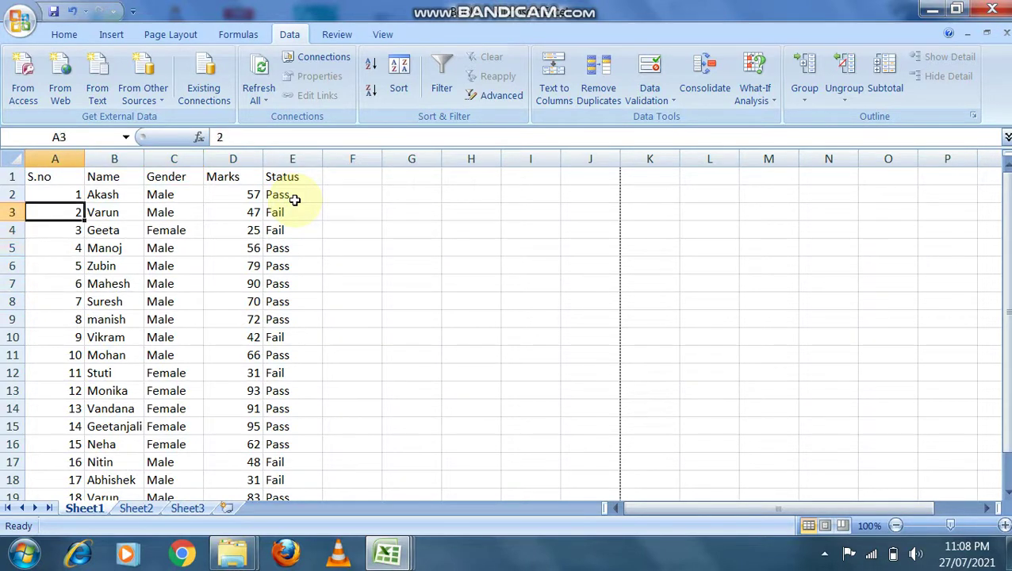
key("Up")
key("Down")
key("Down")
key("Down")
key("Down")
key("Down")
key("Down")
key("Up")
key("Up")
key("Up")
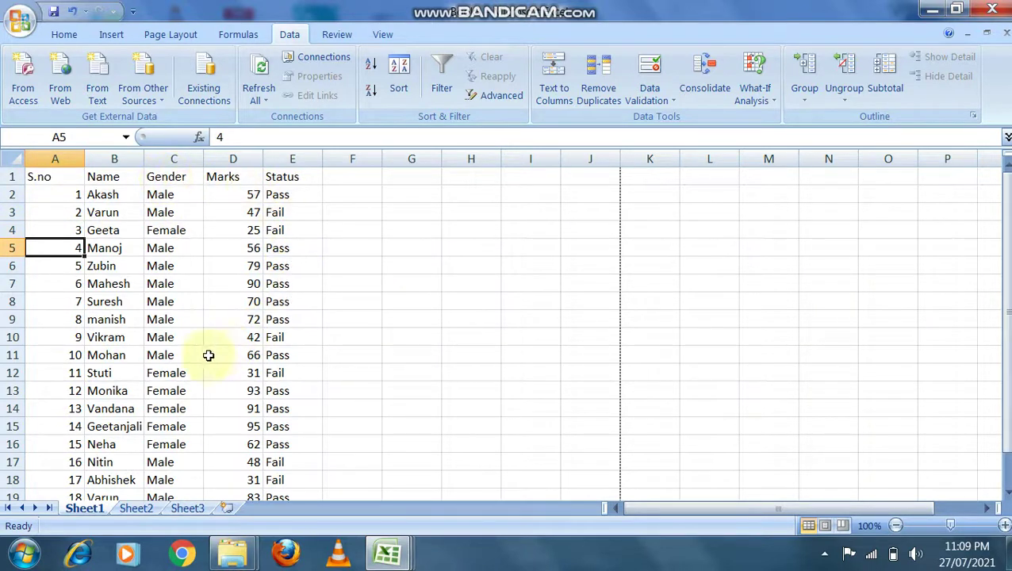
- Select all the student names from B2 down to count them
left_click(121, 194)
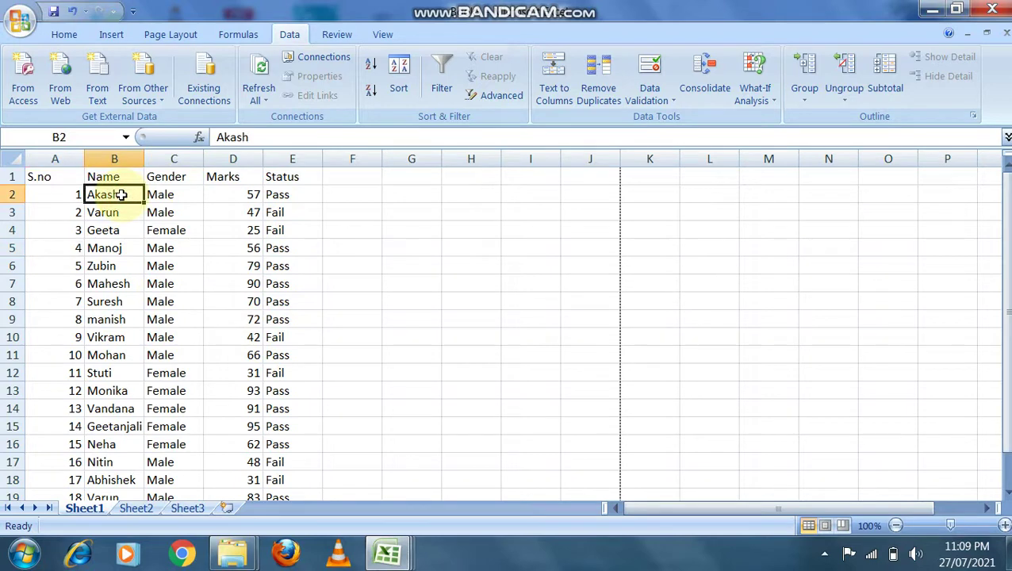
key("ctrl+shift+Down")
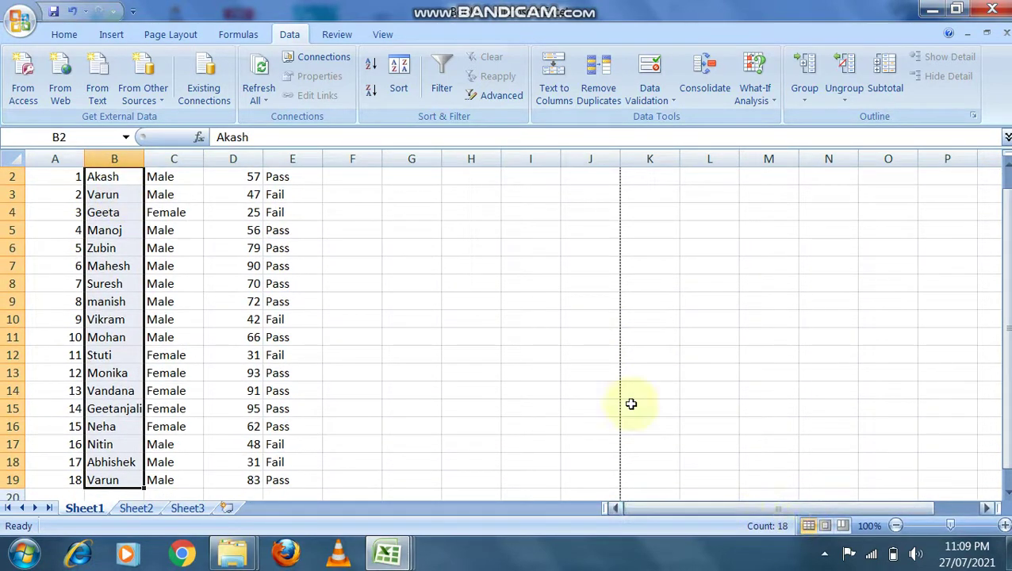
left_click(164, 218)
- Examine the Gender column's heading and its Male and Female entries
key("Up")
key("Up")
key("Up")
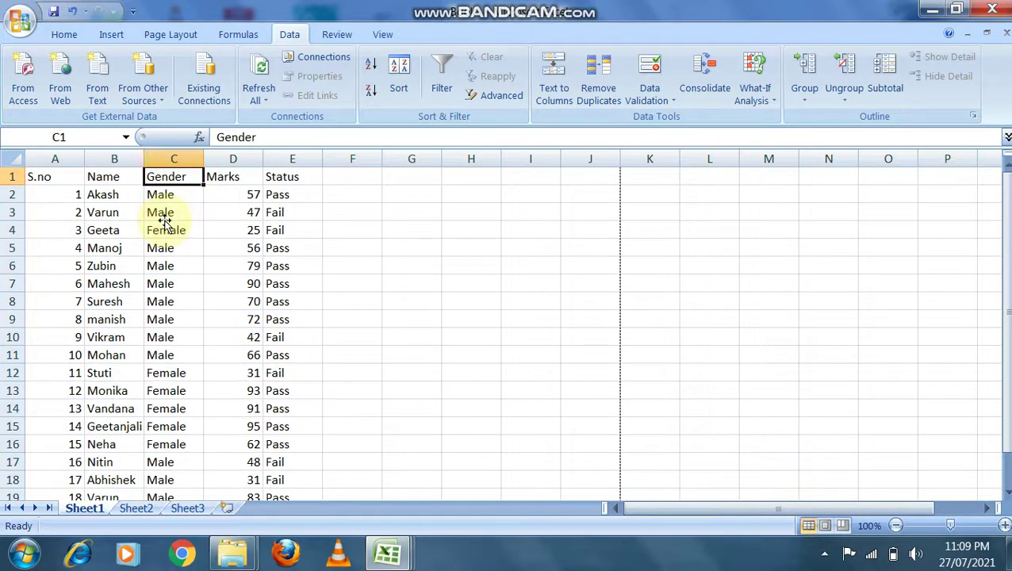
key("Down")
key("Up")
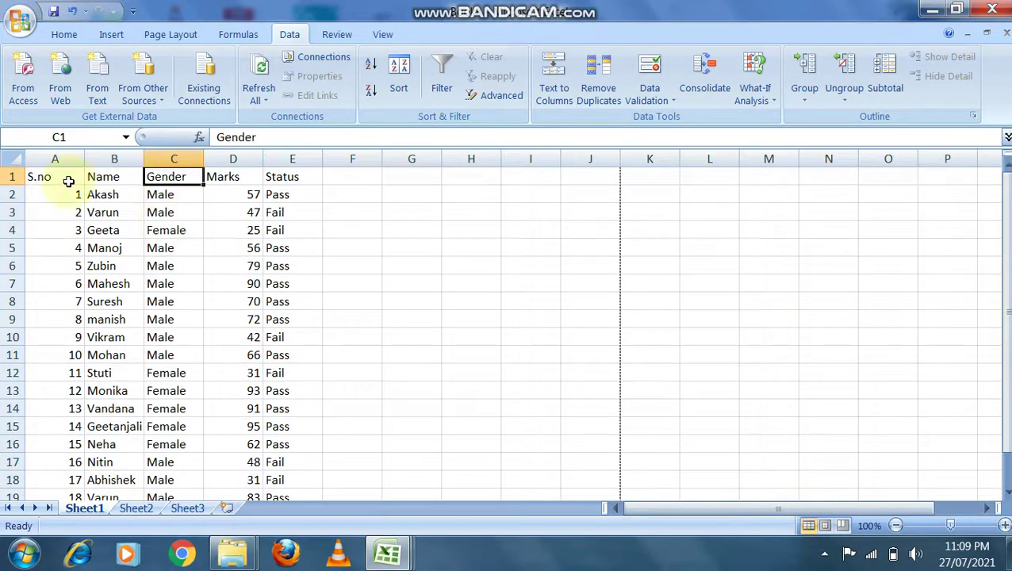
left_click(190, 195)
key("Down")
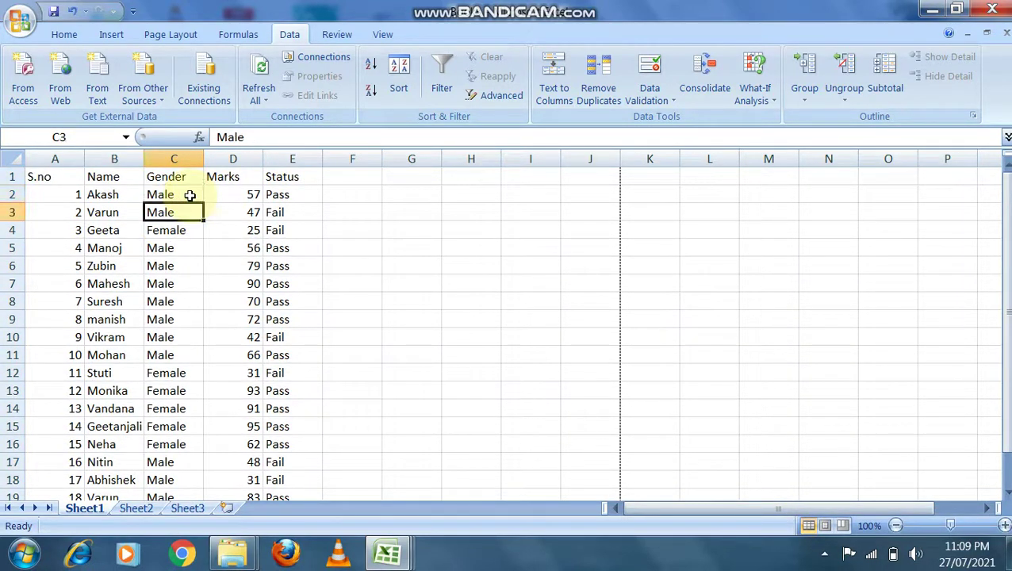
key("Down")
key("Down")
key("Down")
key("Down")
key("Down")
key("Up")
key("Up")
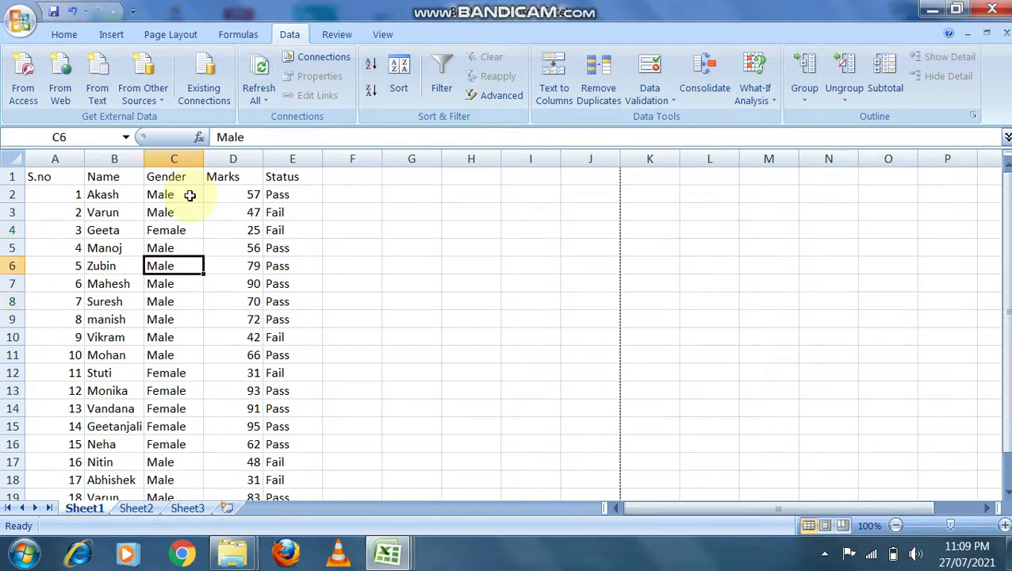
key("Up")
key("Up")
key("Up")
key("Up")
key("Up")
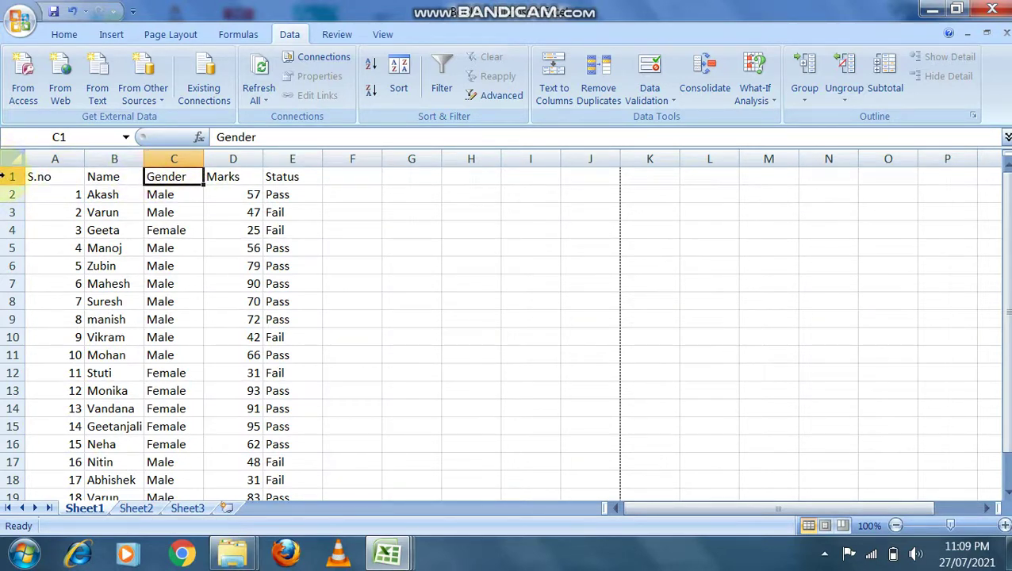
- Turn on filtering for the header row of the student table
left_click(8, 176)
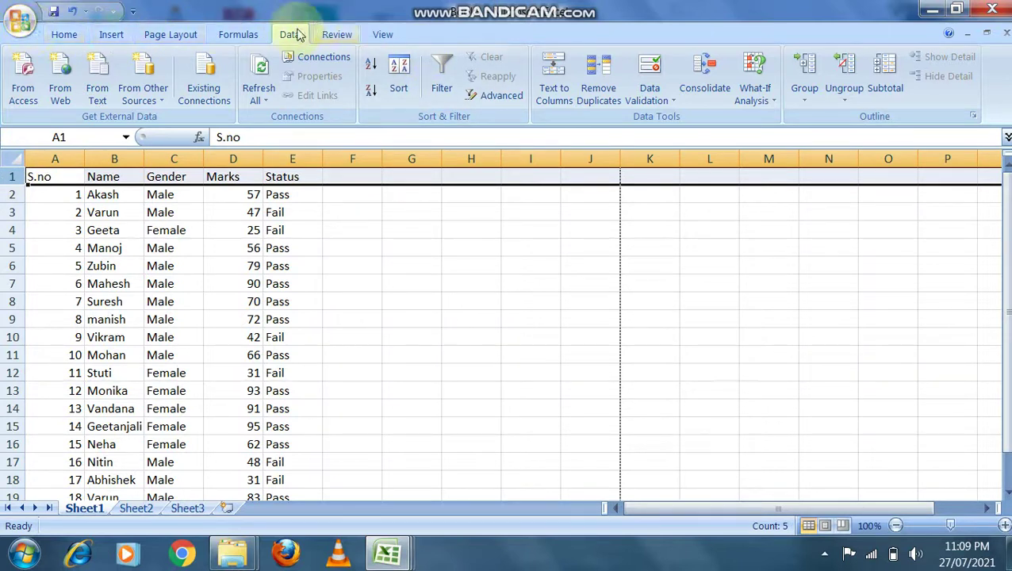
left_click(440, 70)
left_click(170, 211)
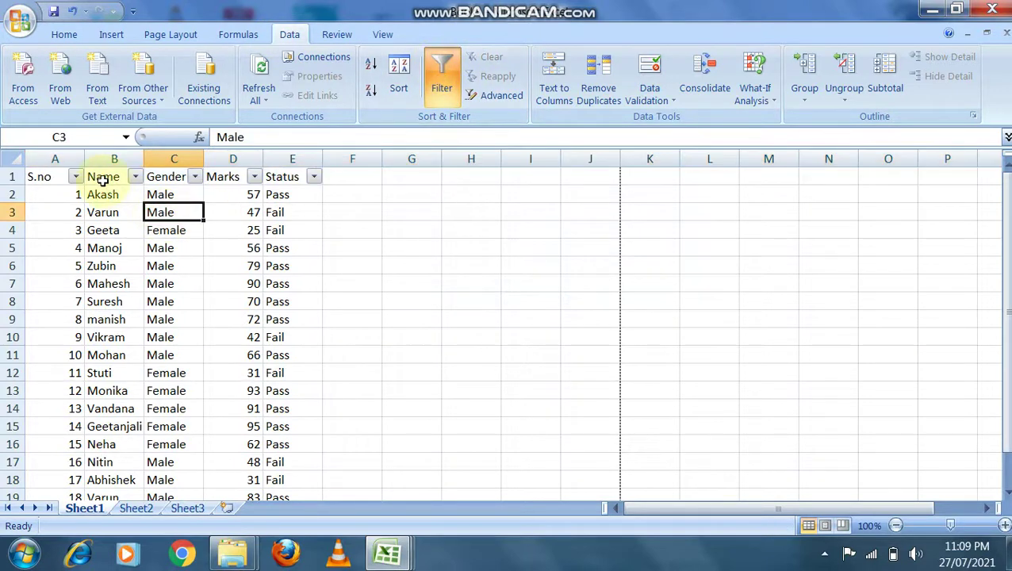
- Filter the Gender column to show only the Male records
left_click(74, 176)
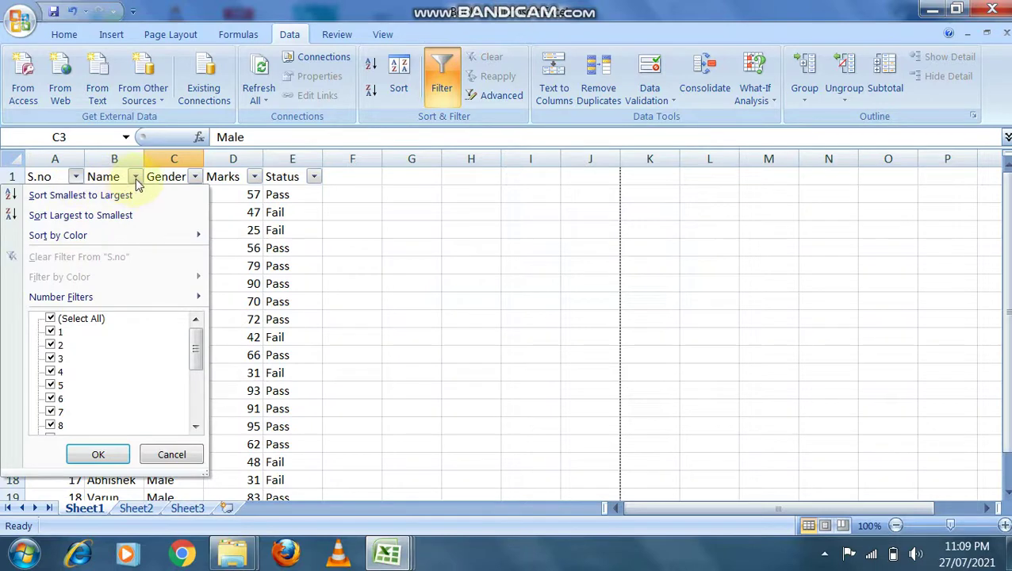
left_click(136, 179)
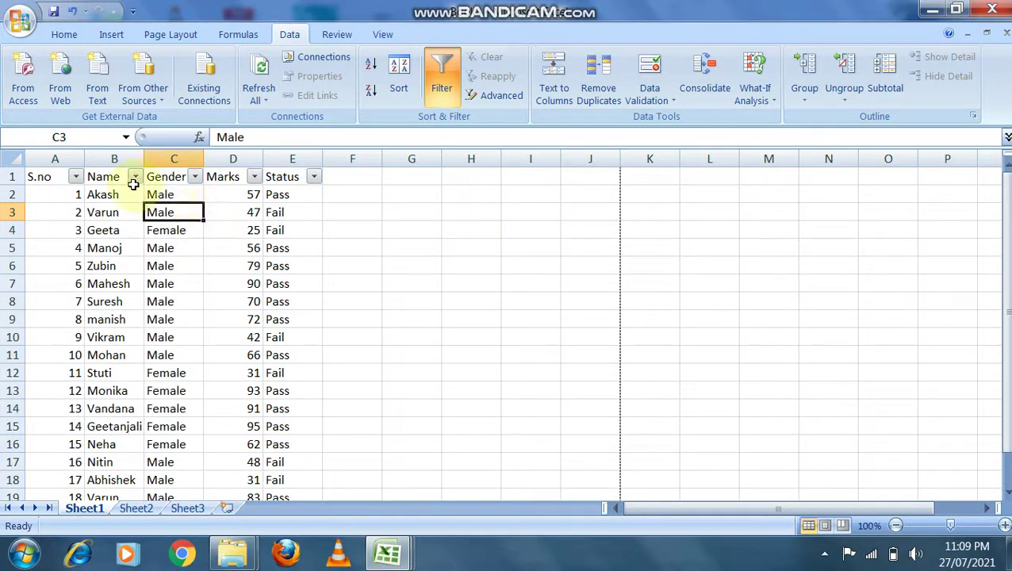
left_click(195, 177)
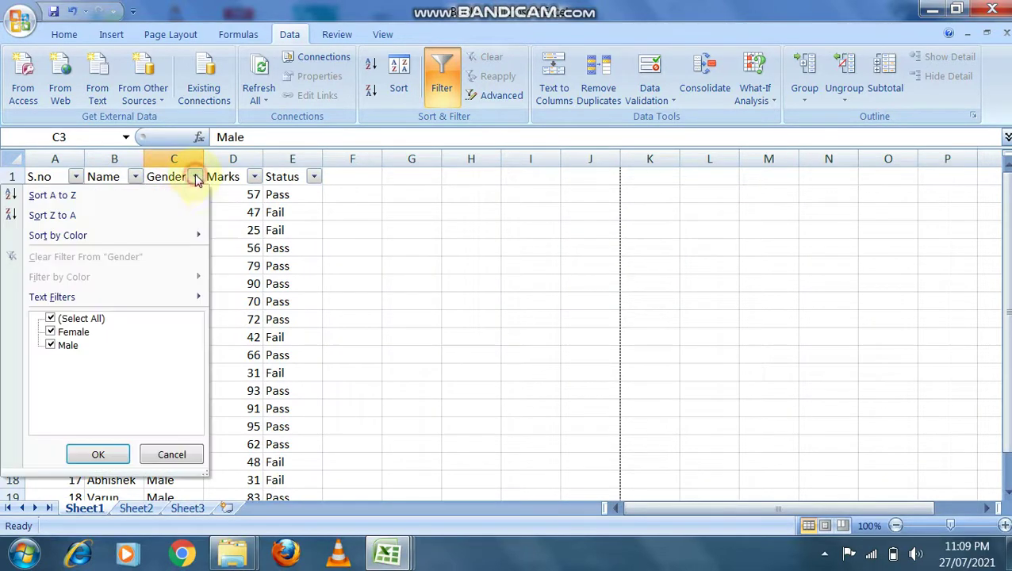
left_click(92, 319)
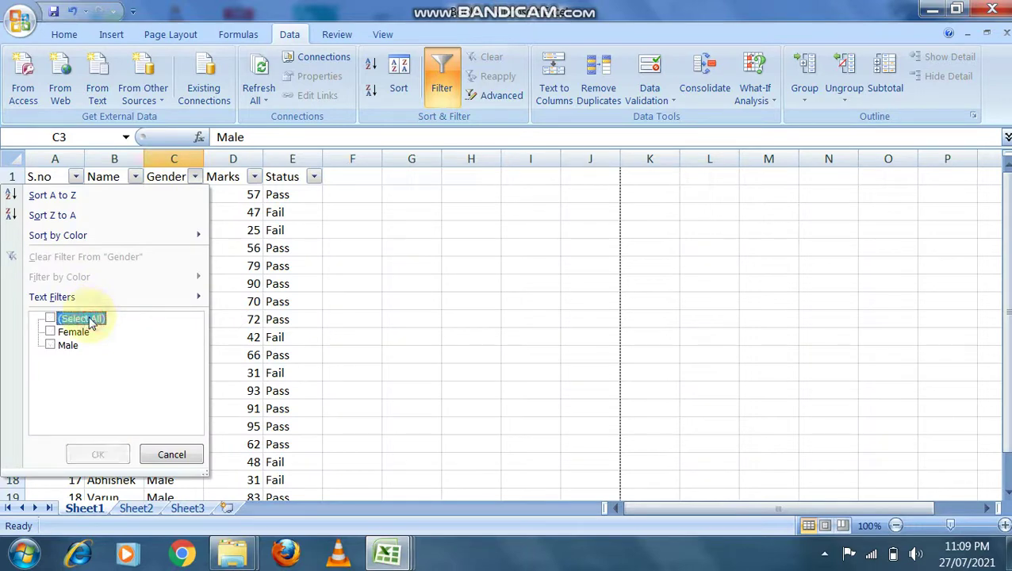
left_click(67, 344)
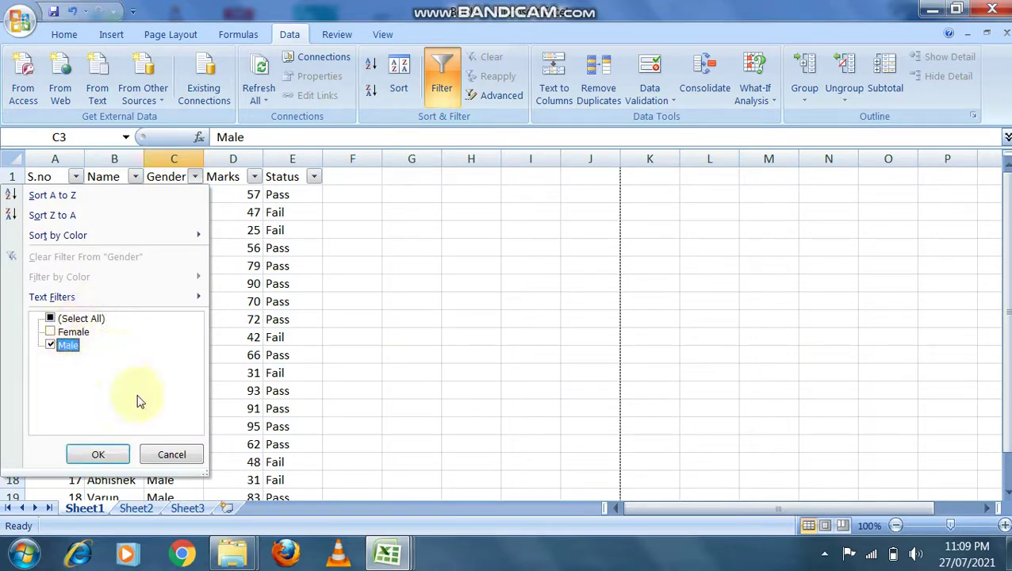
left_click(99, 452)
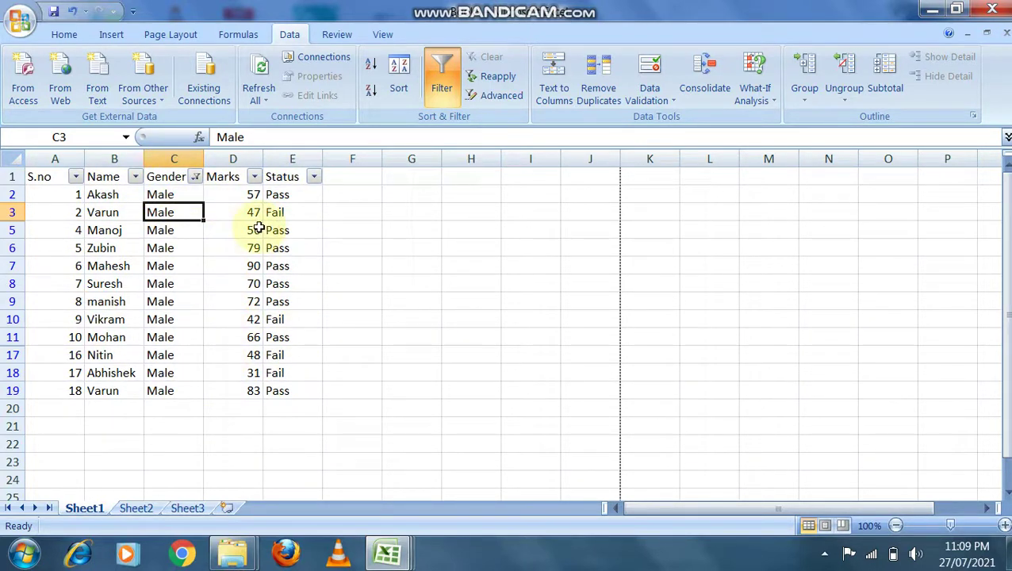
- Select the filtered Gender cells from C2 down to count the male students, dismissing the Windows color scheme prompt
left_click(182, 195)
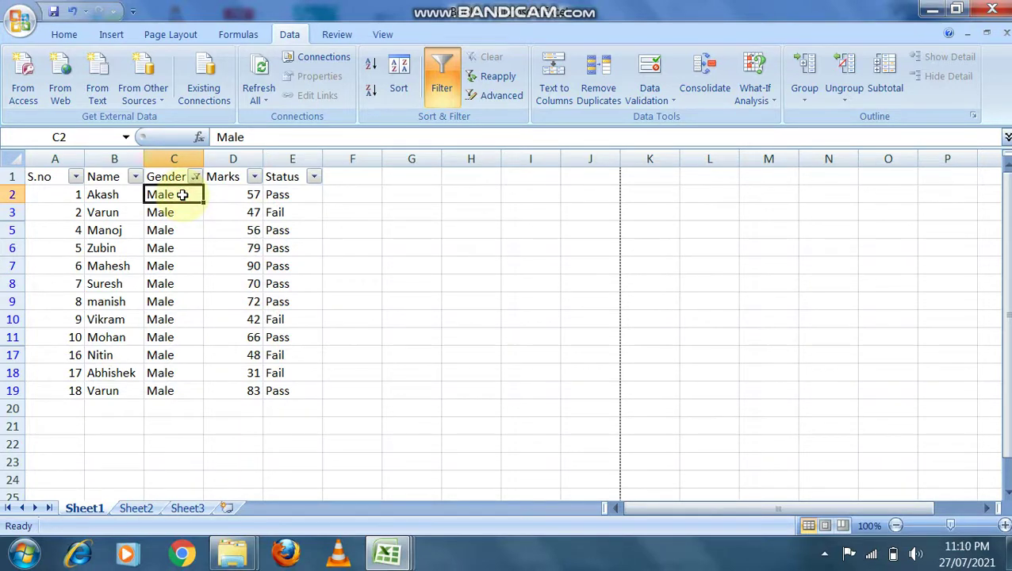
key("ctrl+shift+Down")
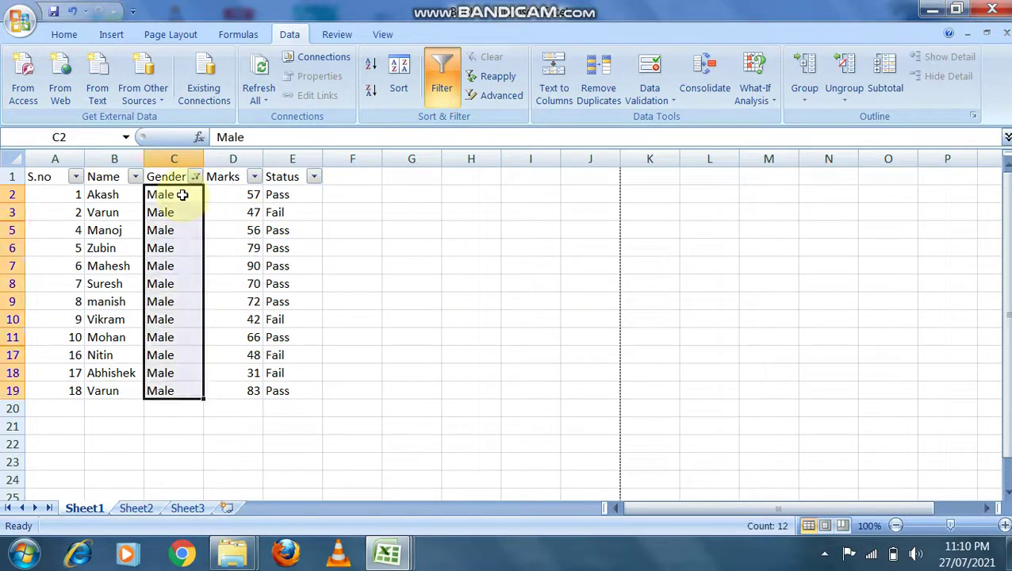
left_click(184, 195)
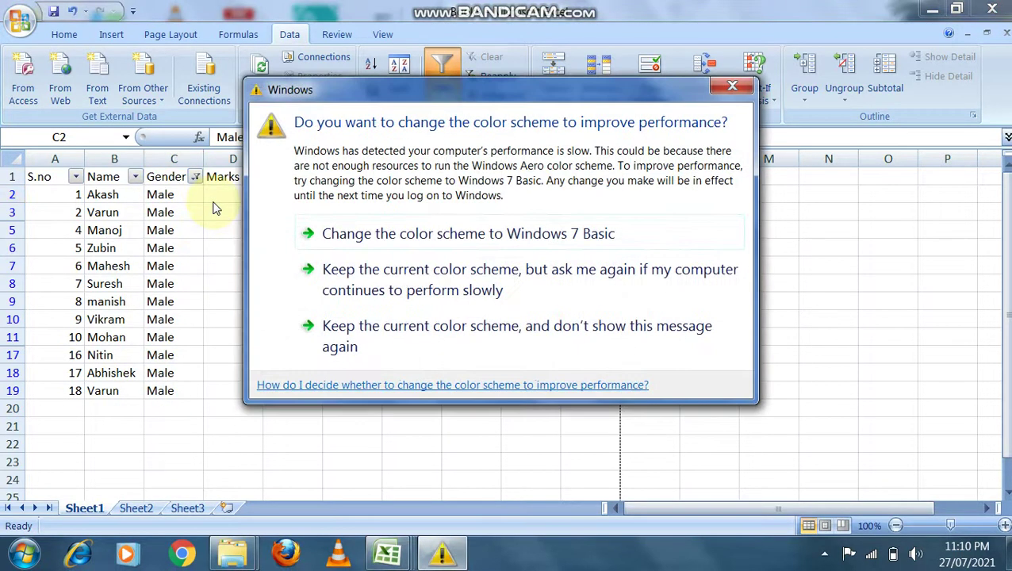
left_click(731, 89)
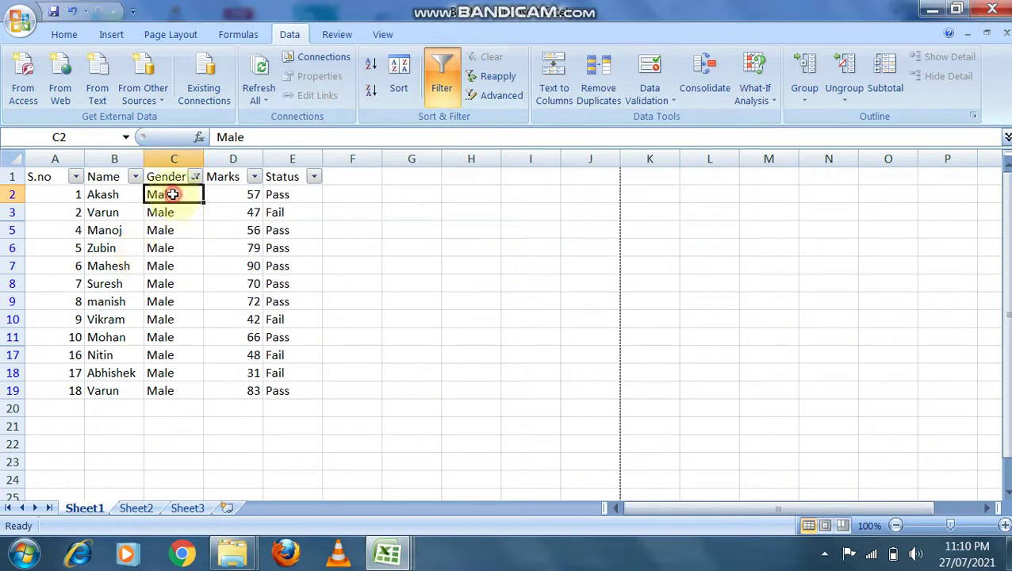
key("ctrl+shift+Down")
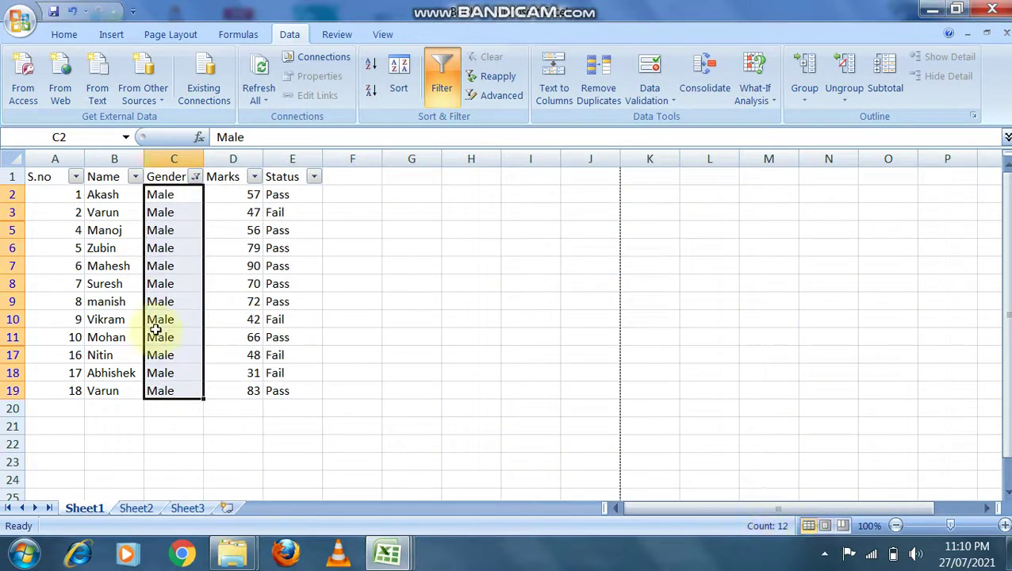
left_click(208, 215)
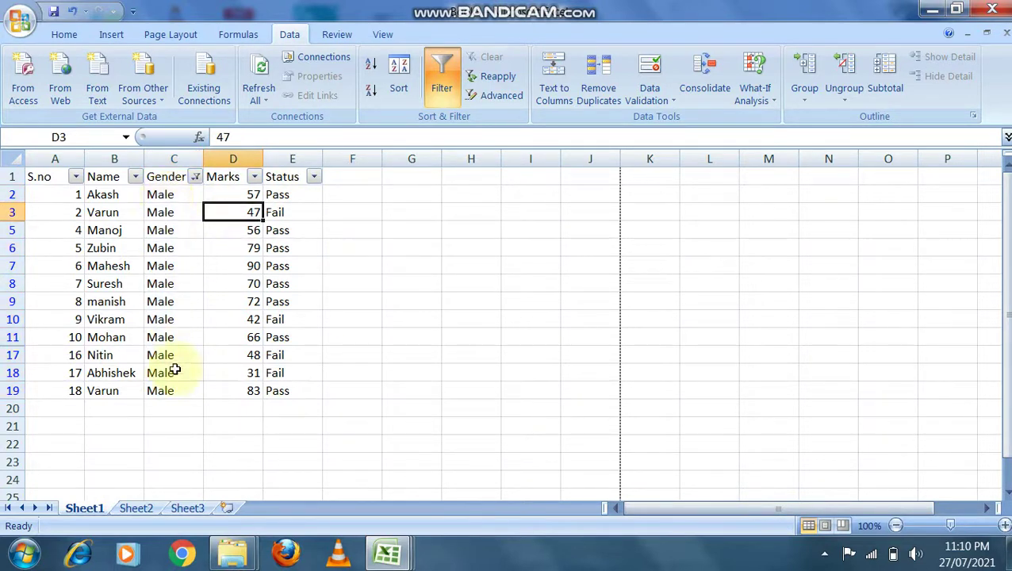
- Filter the Status column to Pass only and select the remaining Gender cells from C2 down to count them
left_click(312, 177)
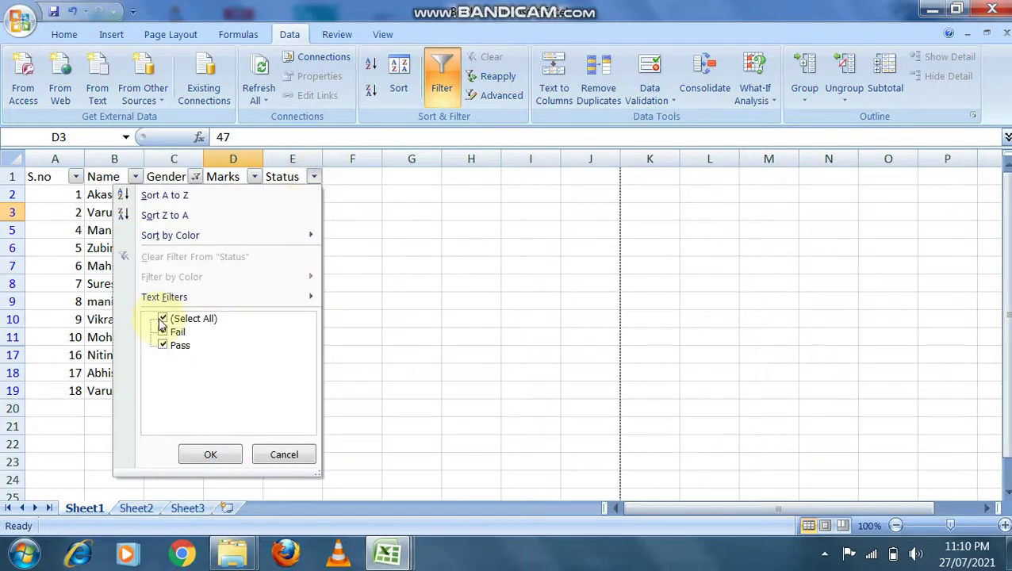
left_click(313, 177)
left_click(313, 177)
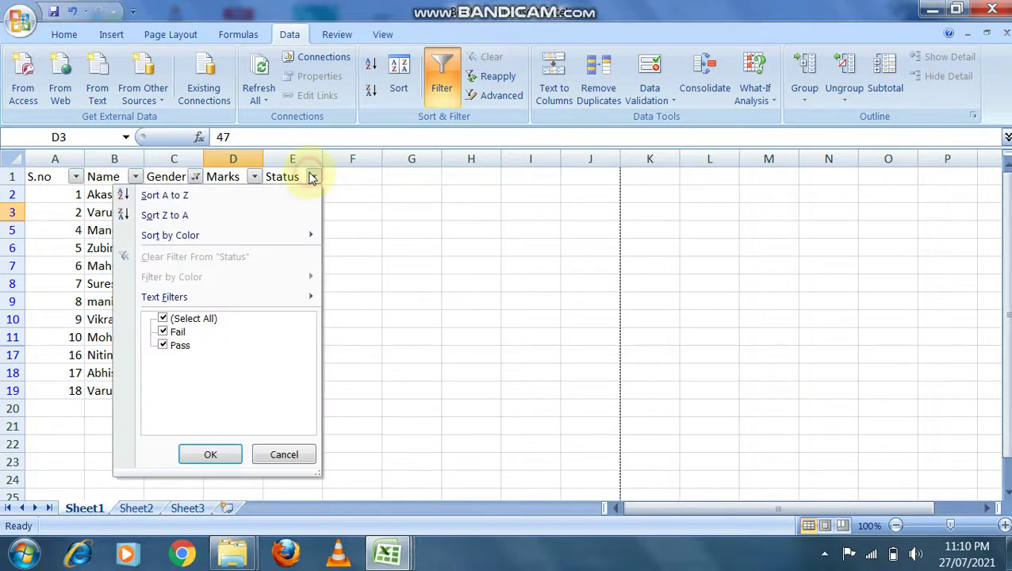
left_click(164, 334)
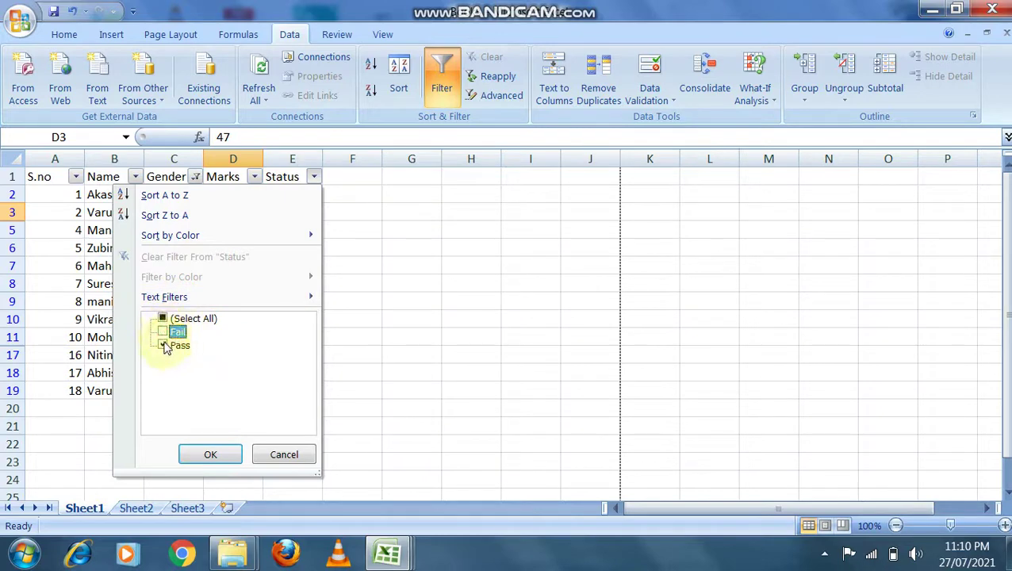
left_click(209, 454)
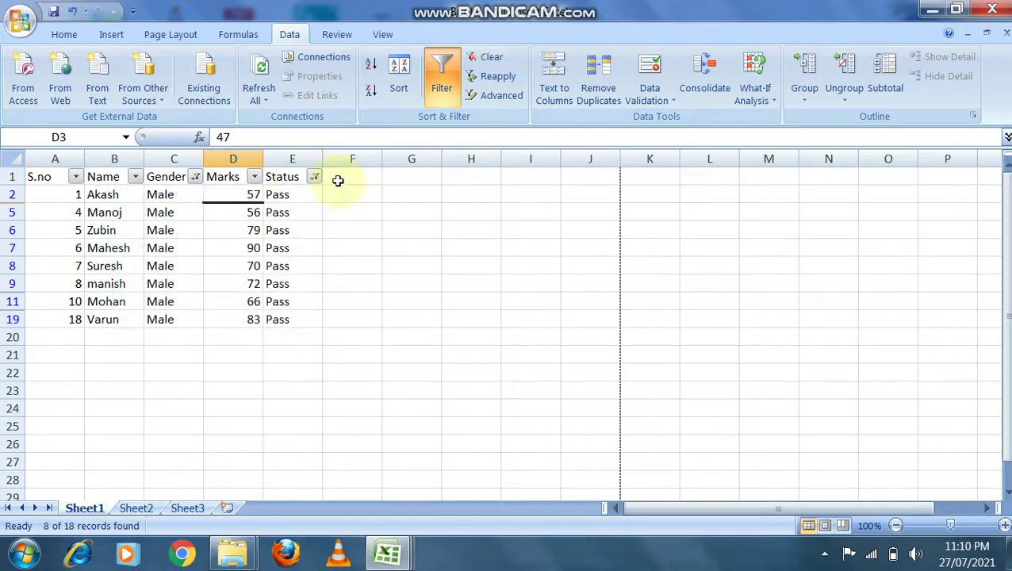
left_click(195, 194)
key("ctrl+shift+Down")
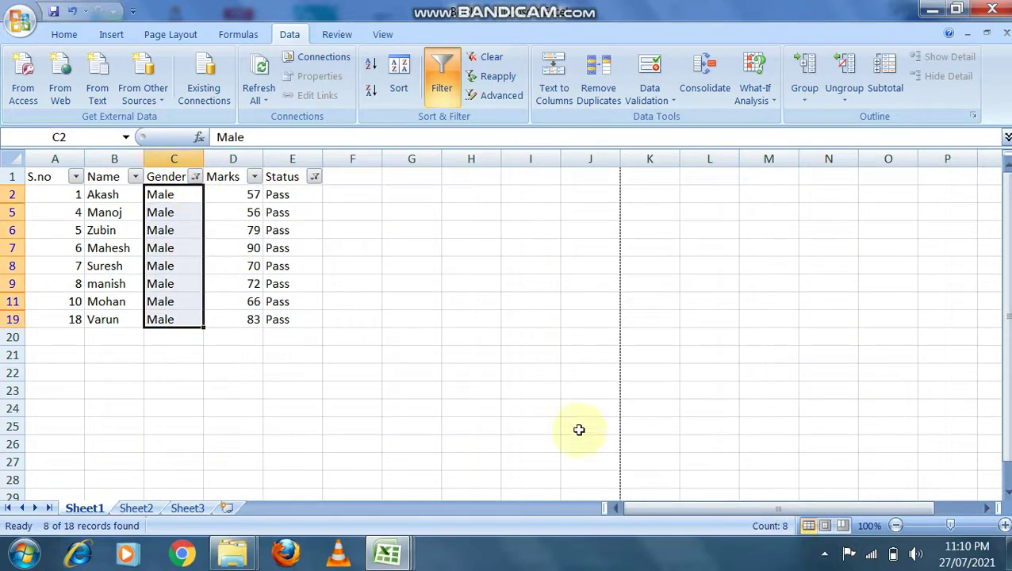
- Reset the Status and Gender filters to include all values so that every record shows again
left_click(314, 176)
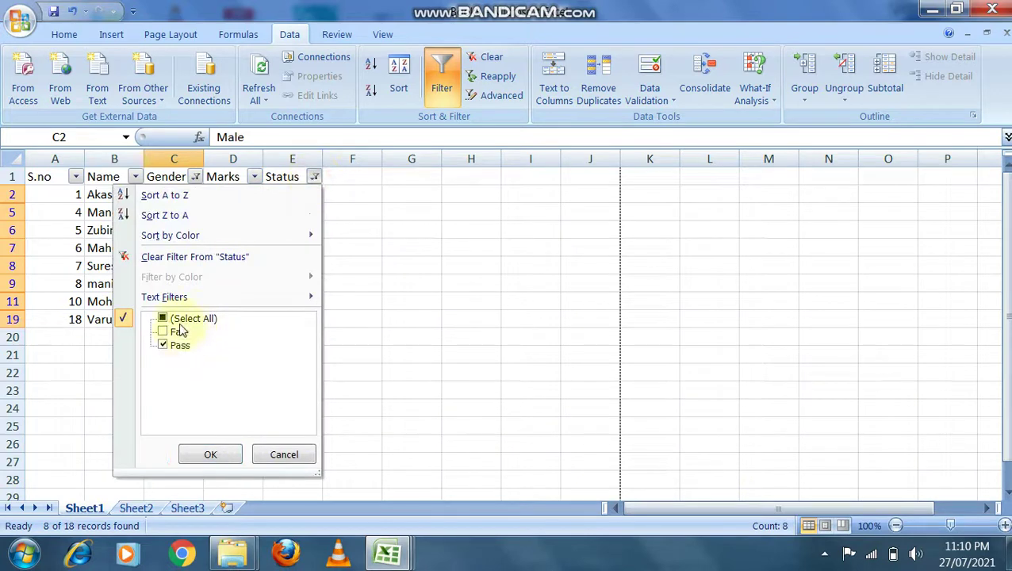
left_click(181, 319)
left_click(210, 455)
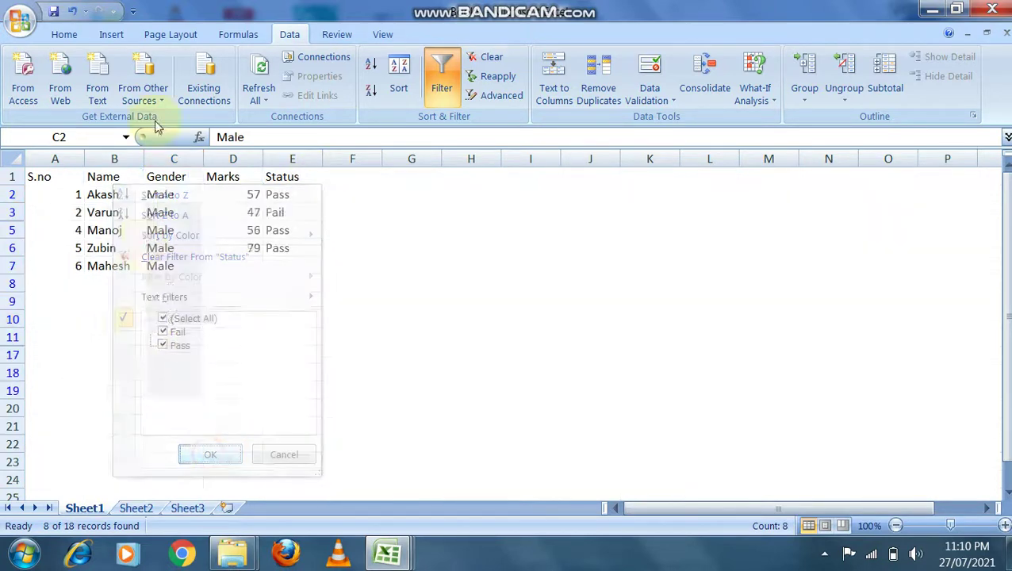
left_click(195, 176)
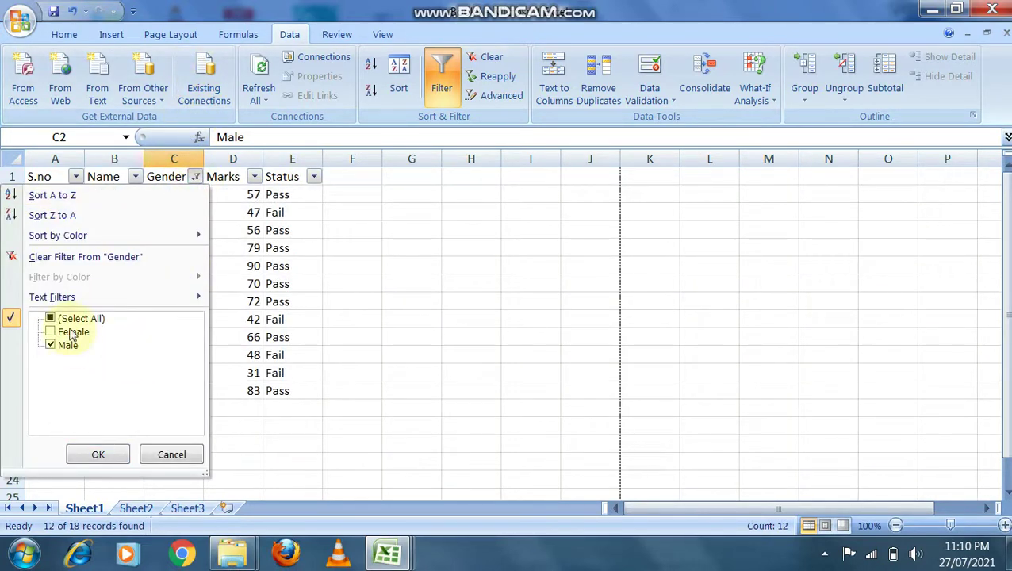
left_click(76, 321)
left_click(99, 455)
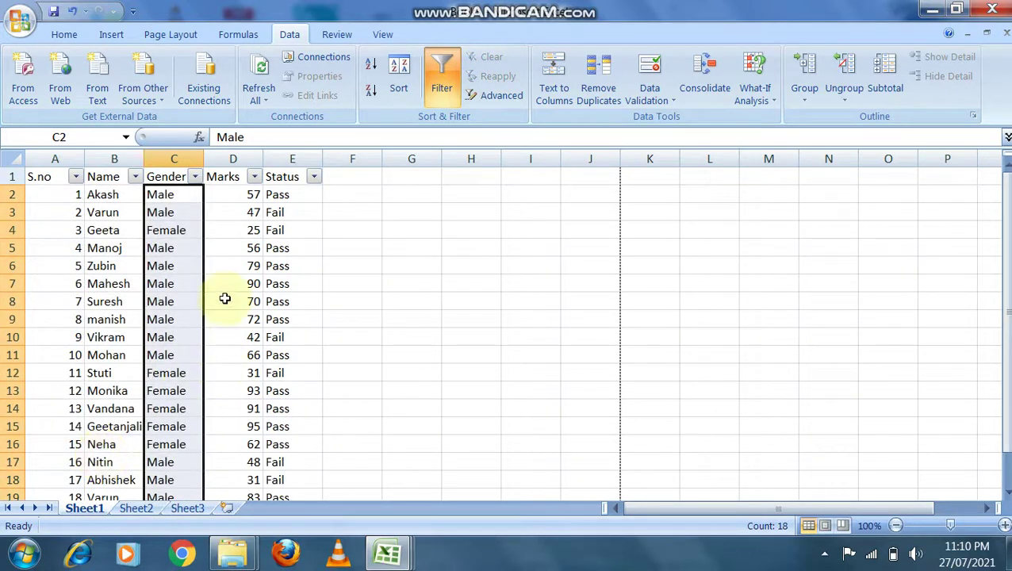
left_click(227, 266)
left_click(174, 194)
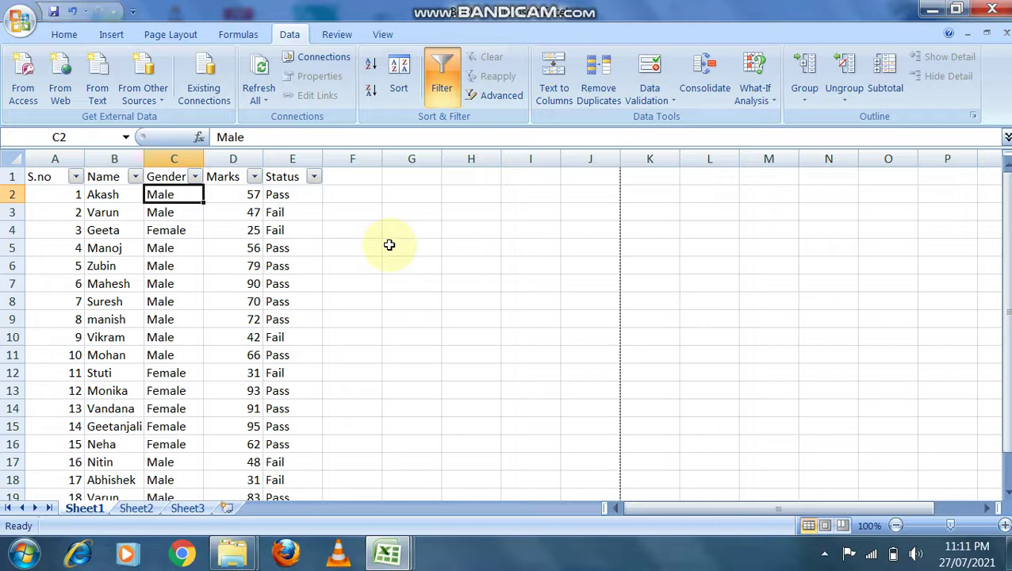
left_click(305, 210)
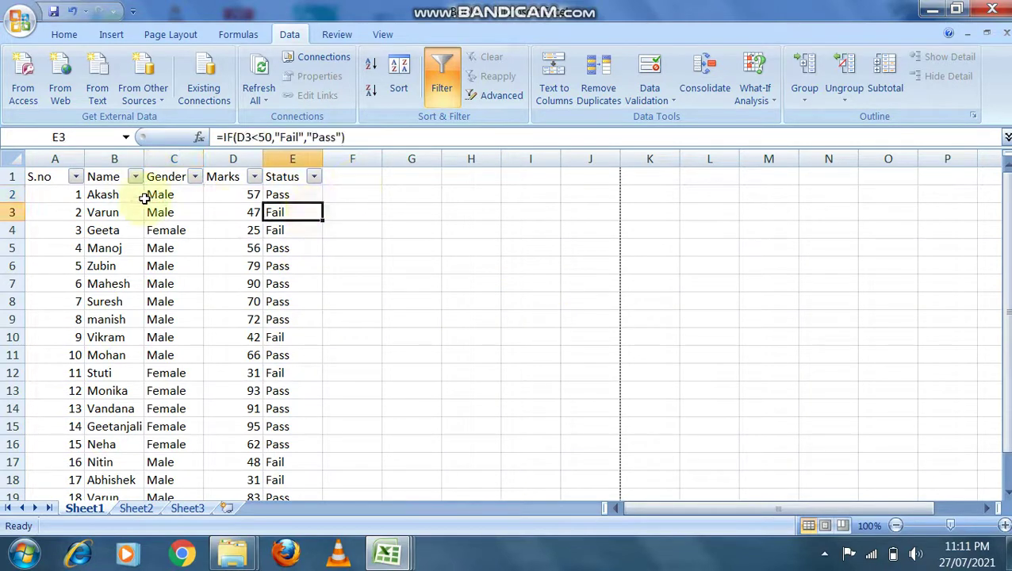
left_click(227, 199)
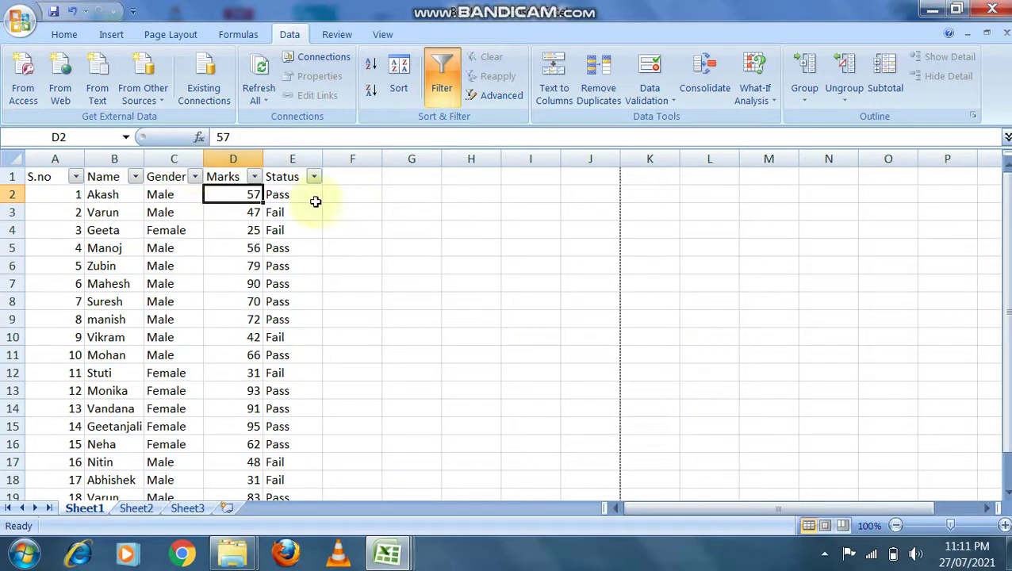
left_click(36, 178)
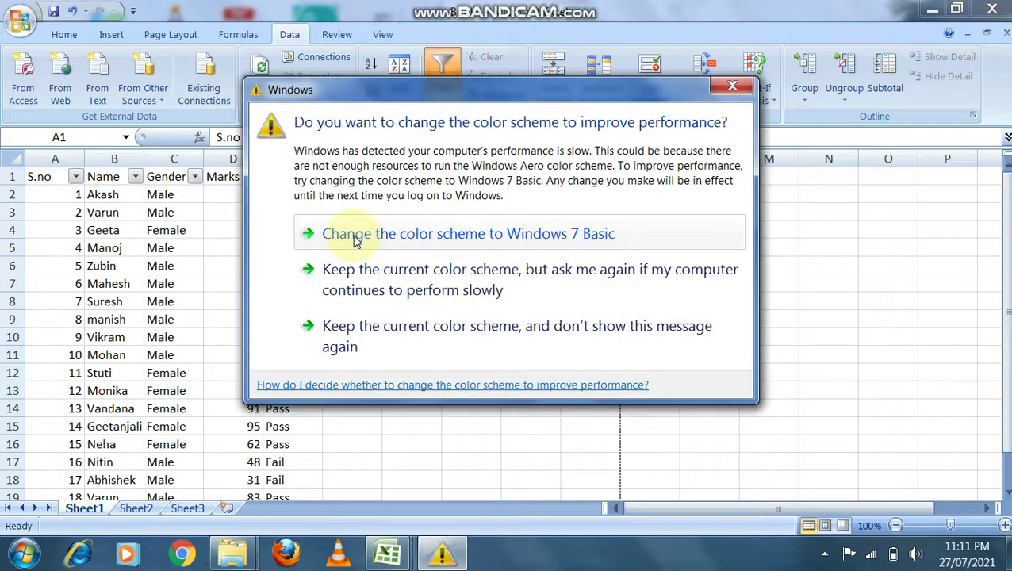
- Dismiss the Windows color scheme prompt without changing the scheme
left_click(731, 86)
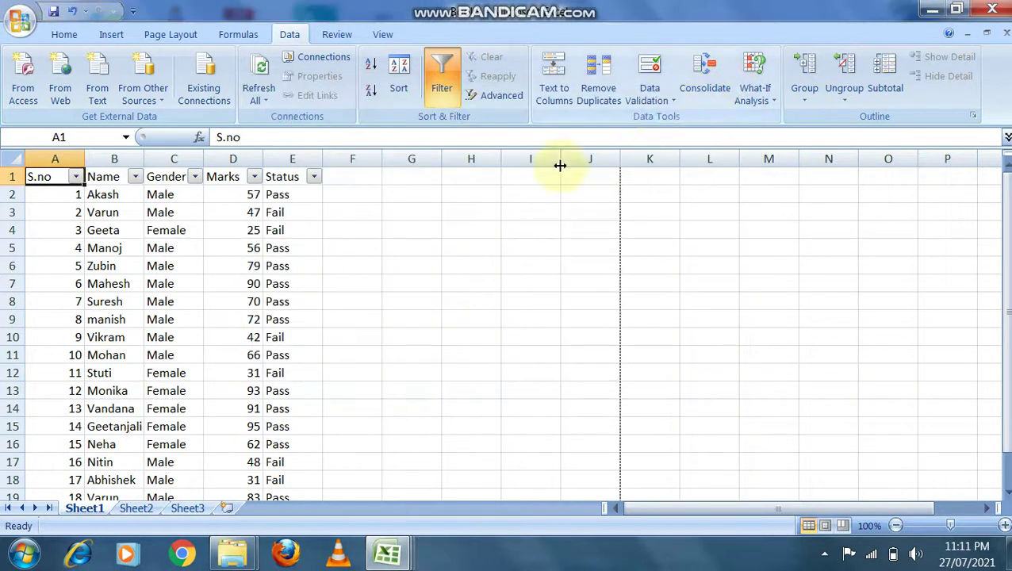
- Enter the headers "class Interval" in G3 and "Freq" in H3 for a sample frequency table
left_click(410, 220)
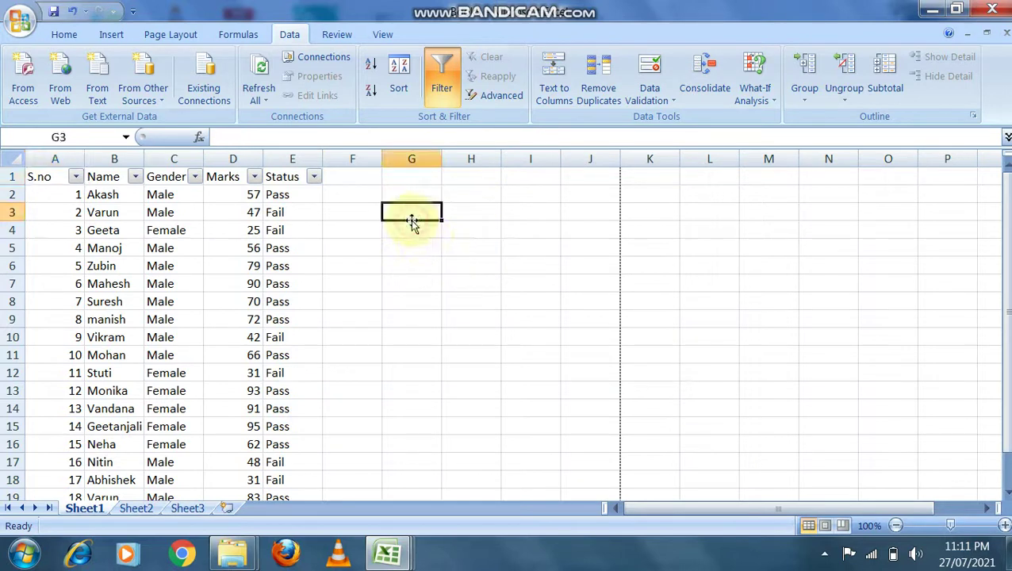
type("class In")
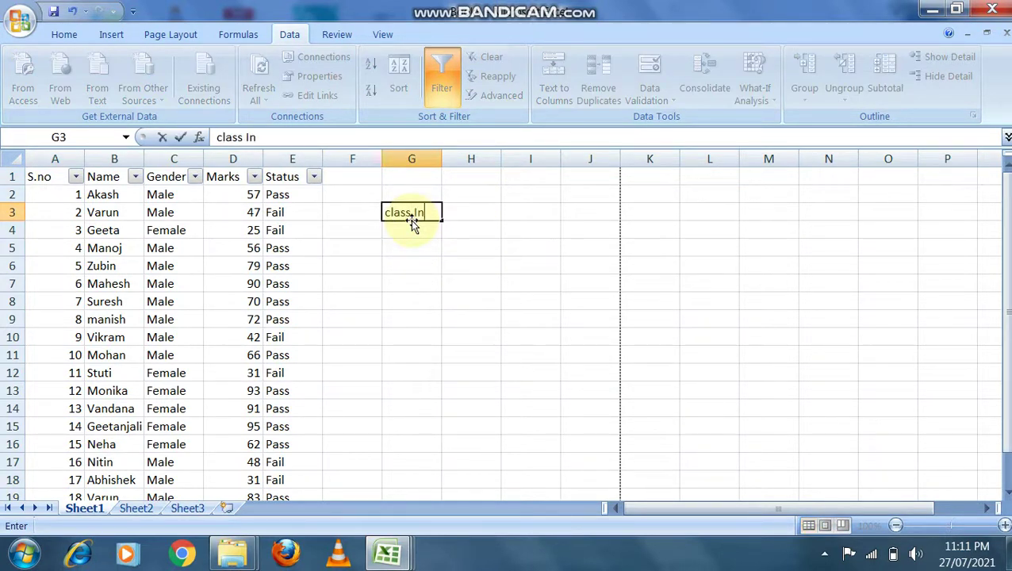
type("terval")
key("Tab")
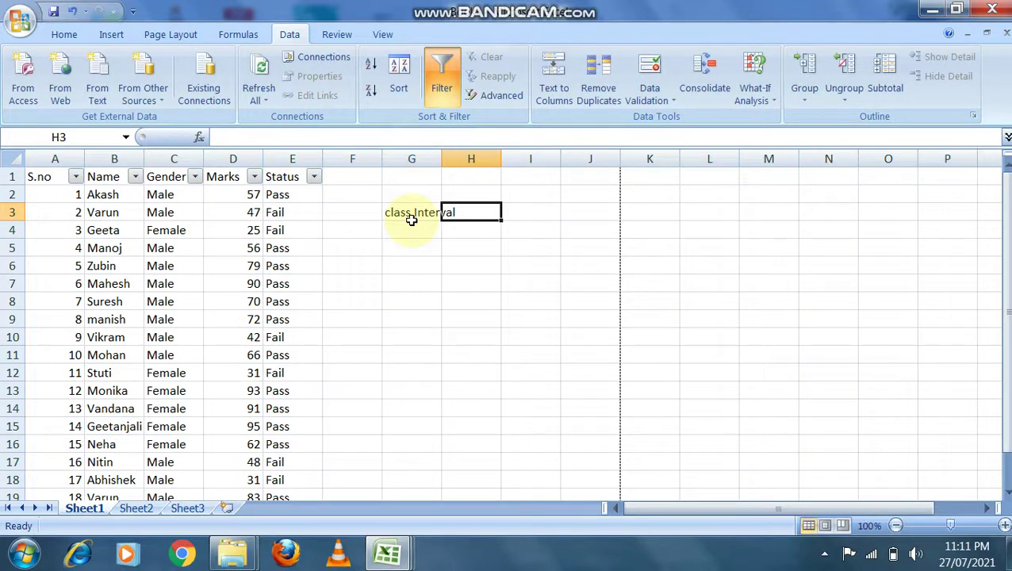
type("Fre")
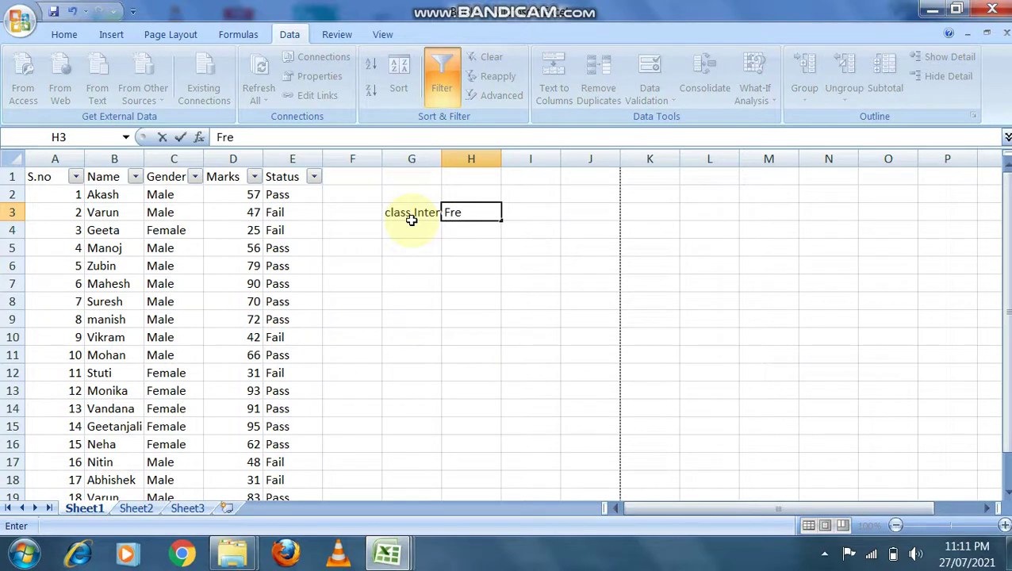
type("q")
key("Return")
- Enter the first class interval, 10-20, in cell G4 under the class Interval header
left_click(412, 224)
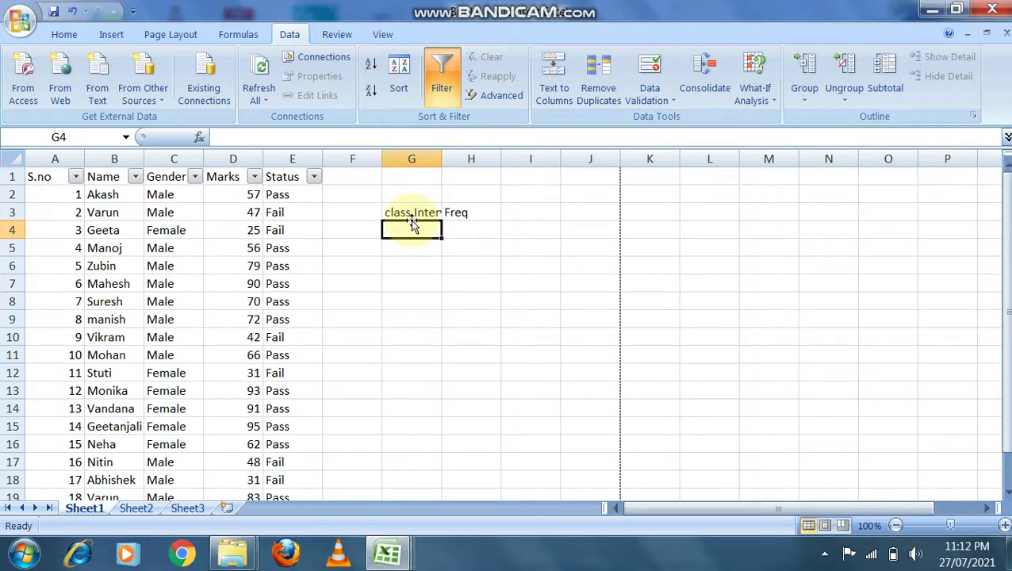
type("10-")
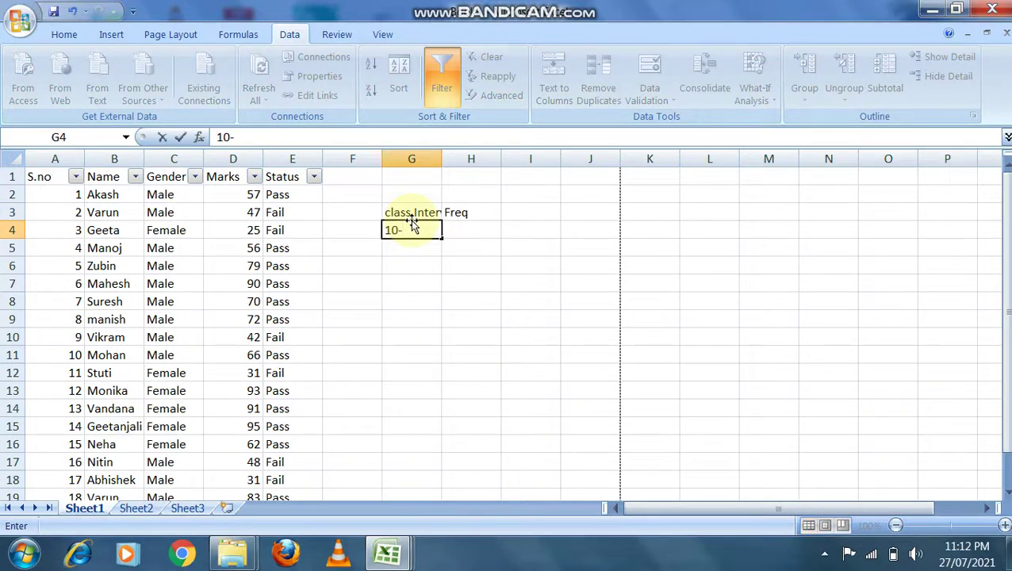
type("20")
key("Tab")
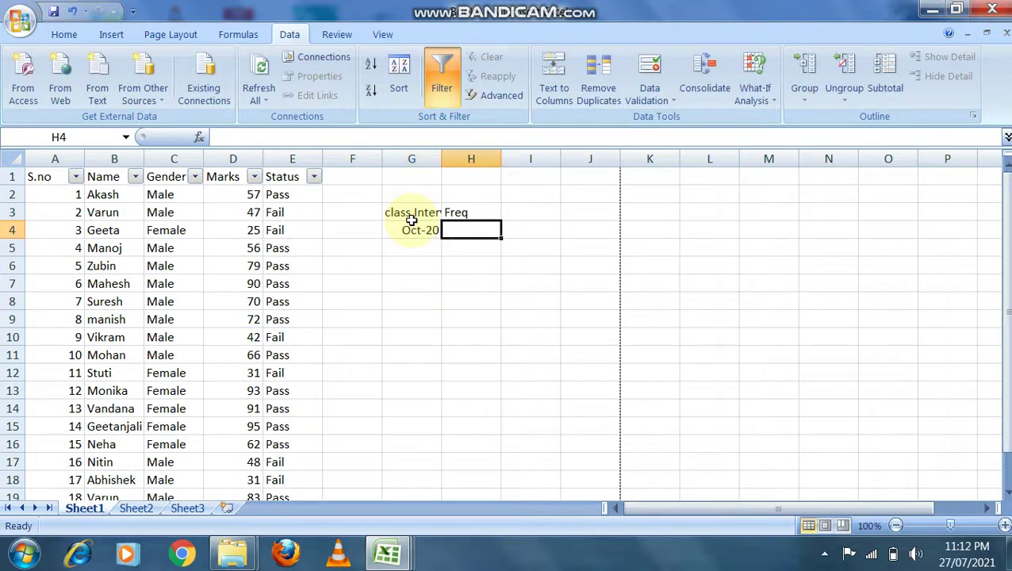
- Format cell G4 as Text and re-enter the class interval 10-20 in it
left_click(411, 225)
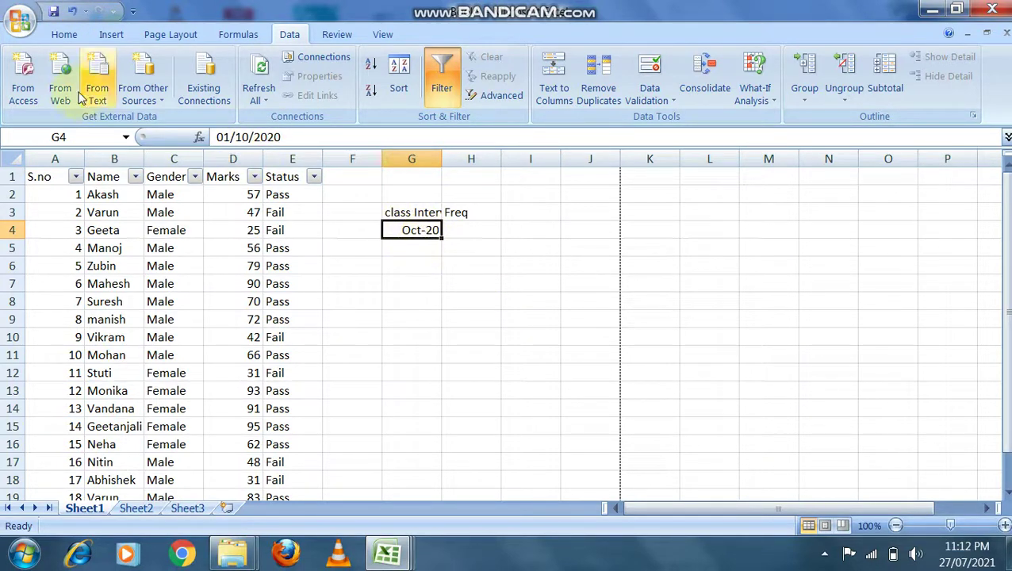
left_click(68, 36)
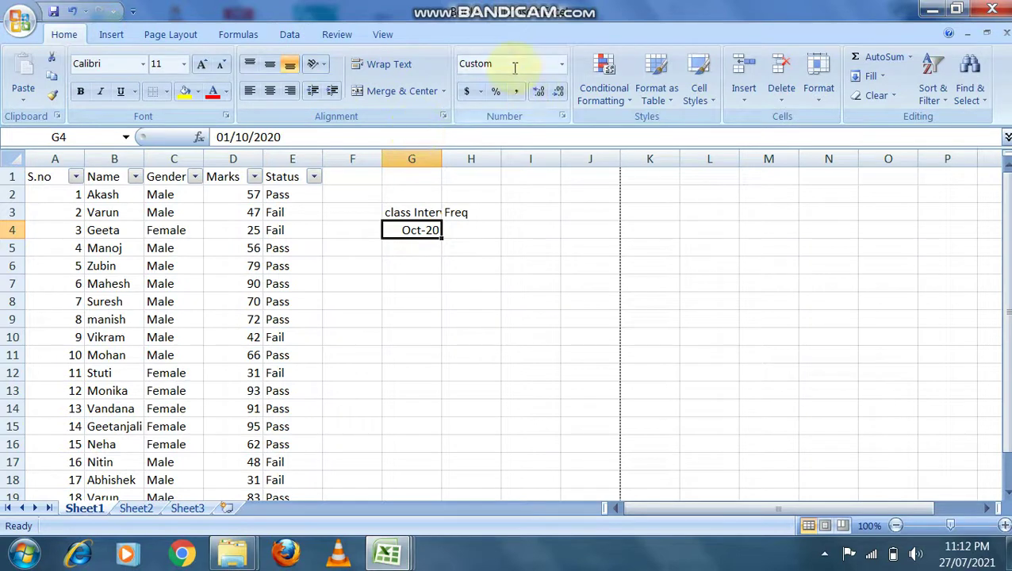
left_click(562, 67)
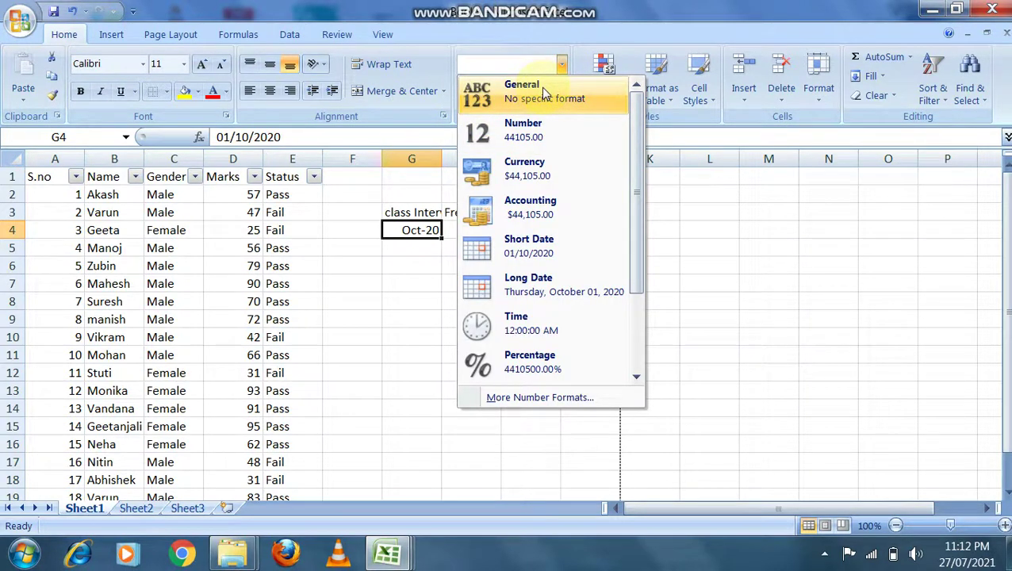
left_click_drag(635, 205, 635, 305)
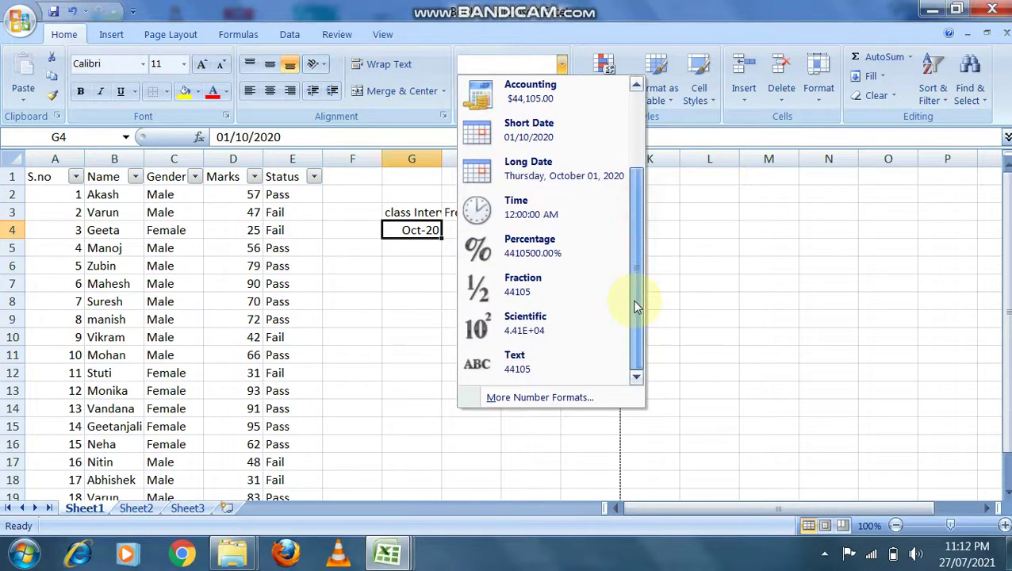
left_click(544, 361)
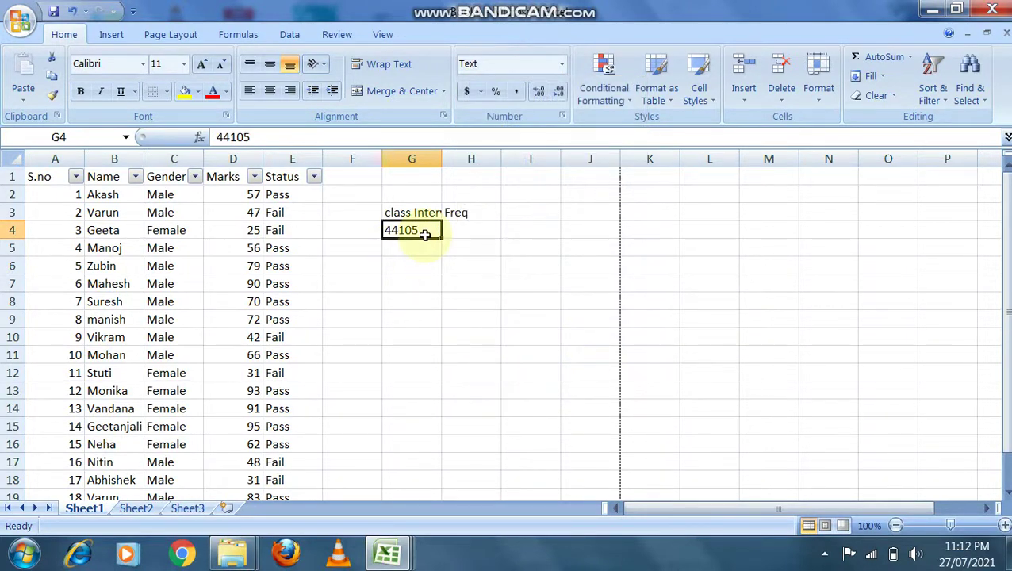
type("10-20")
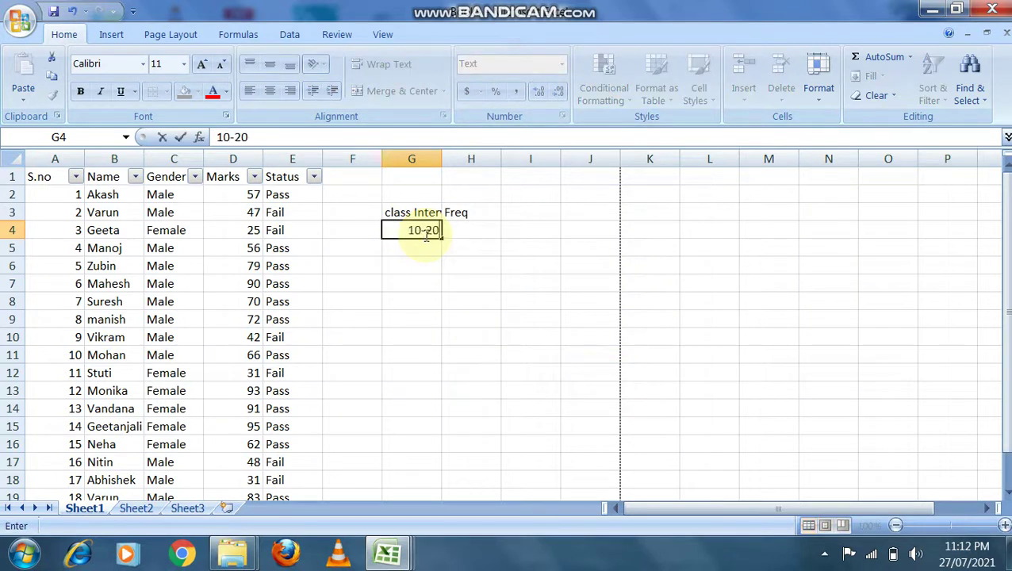
key("Return")
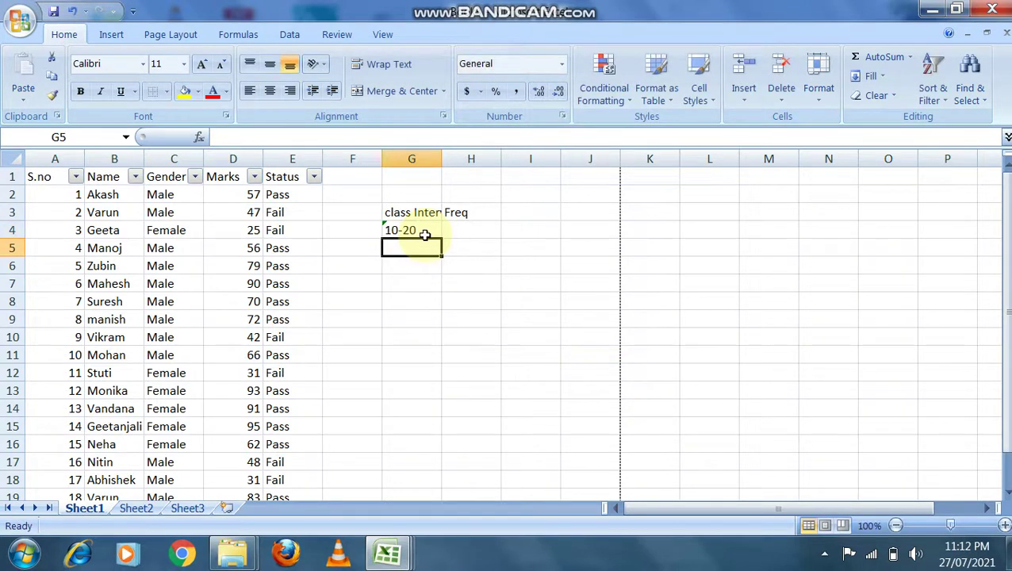
- Enter the class interval 20-30 in G5 and the sample frequencies 2 in H4 and 3 in H5
type("10")
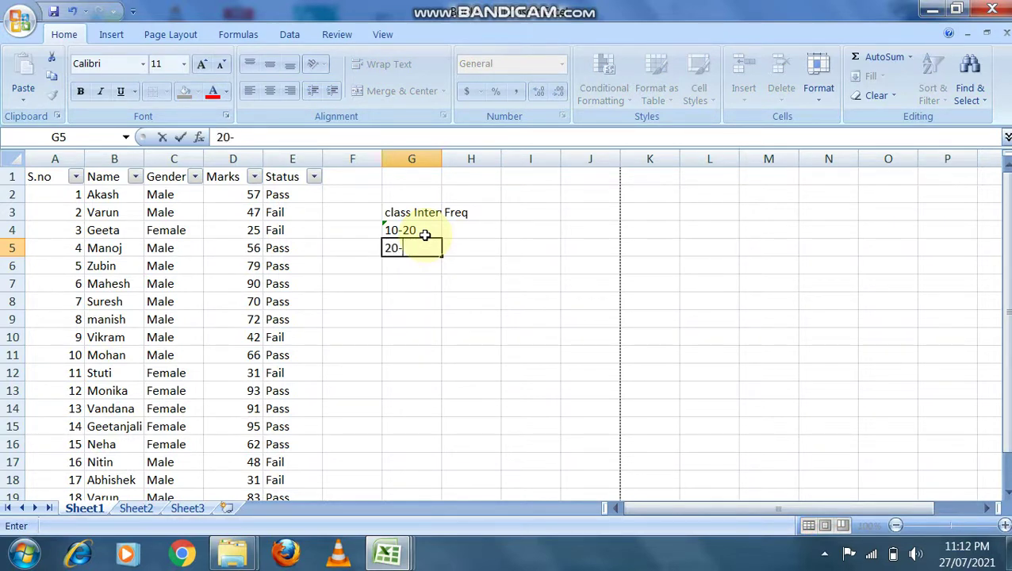
key("Tab")
key("Up")
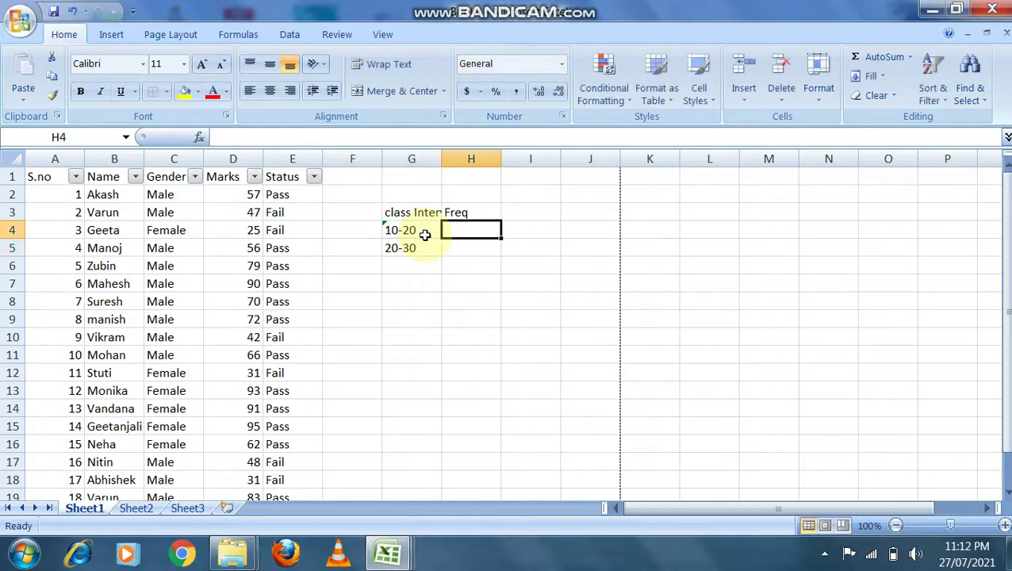
type("2")
key("Return")
type("3")
key("ctrl+Return")
- Clear the contents of the sample frequency table in G3:H5
left_click(425, 235)
key("Up")
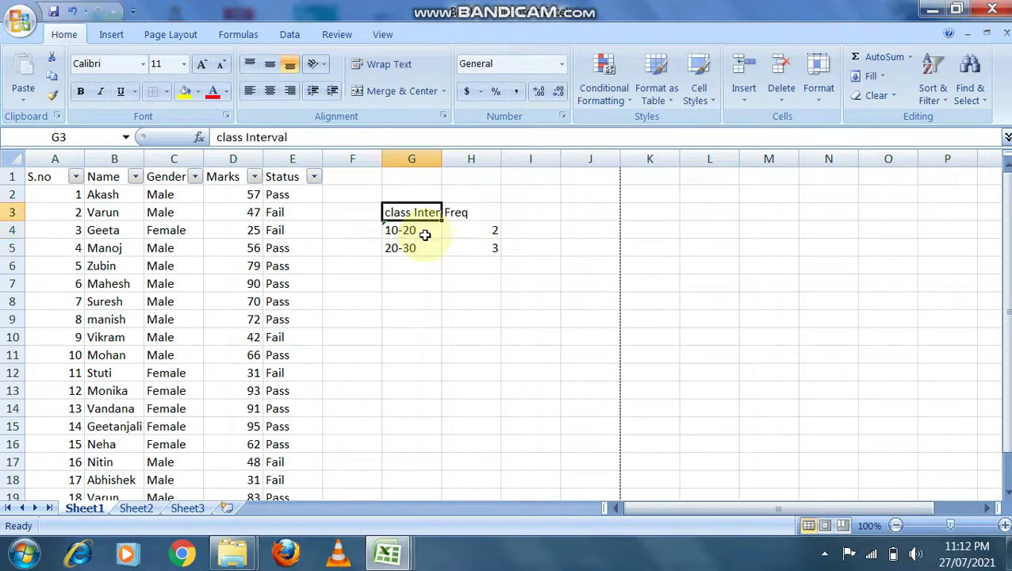
key("shift+Right")
key("shift+Down")
key("shift+Down")
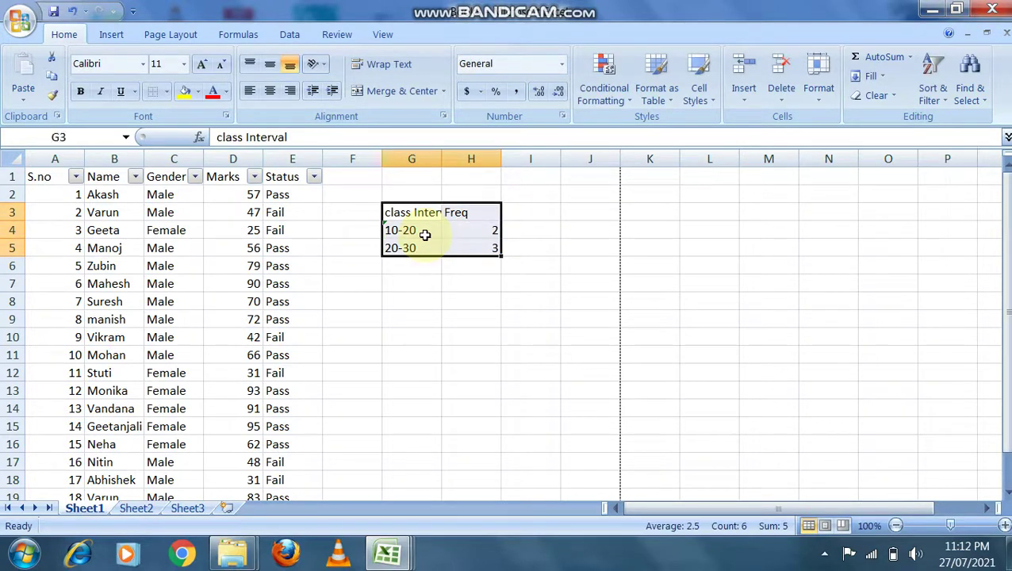
key("Delete")
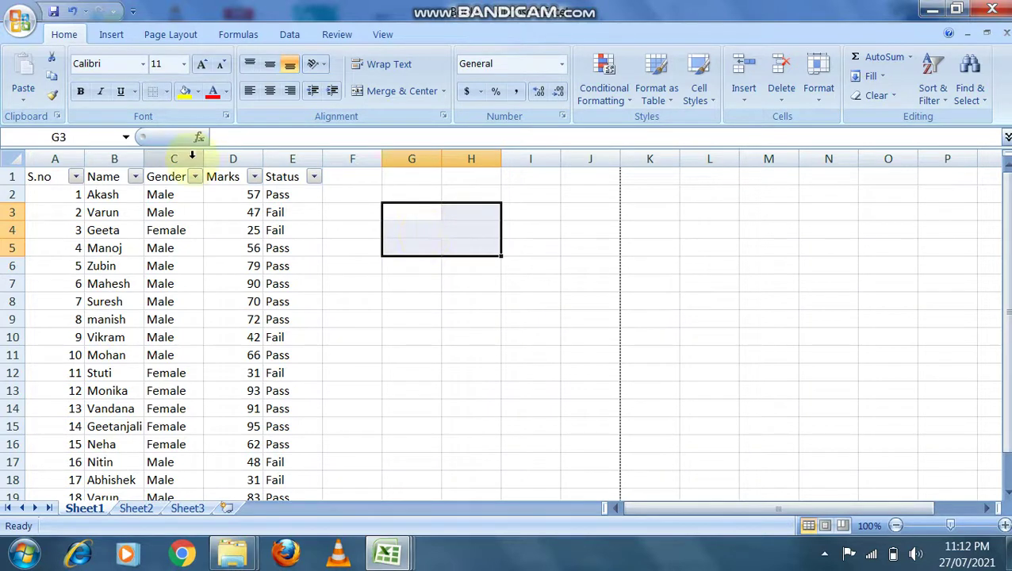
- Create a PivotTable on a new worksheet from the student data in Sheet1!$A$1:$E$19
left_click(41, 176)
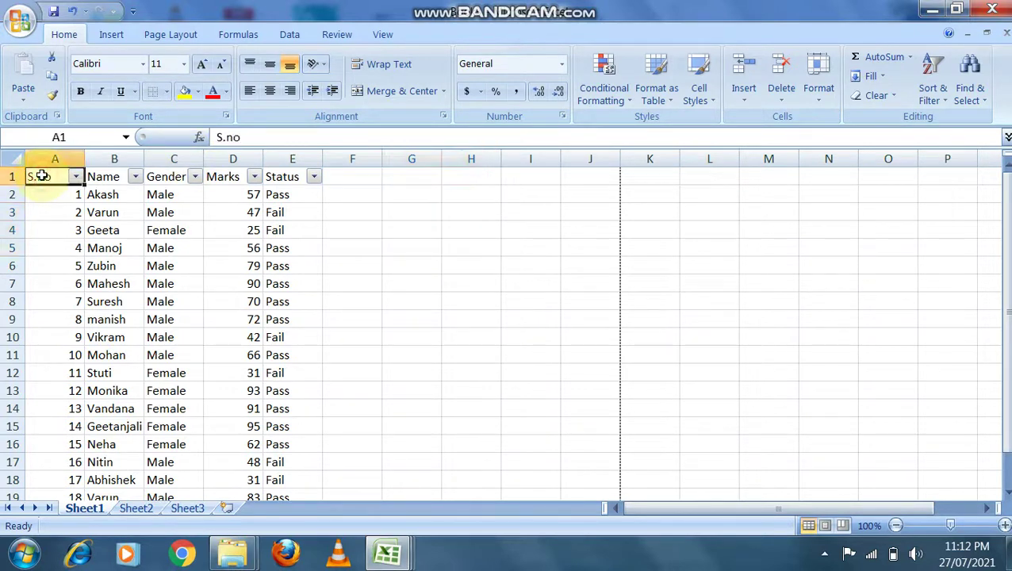
left_click(113, 35)
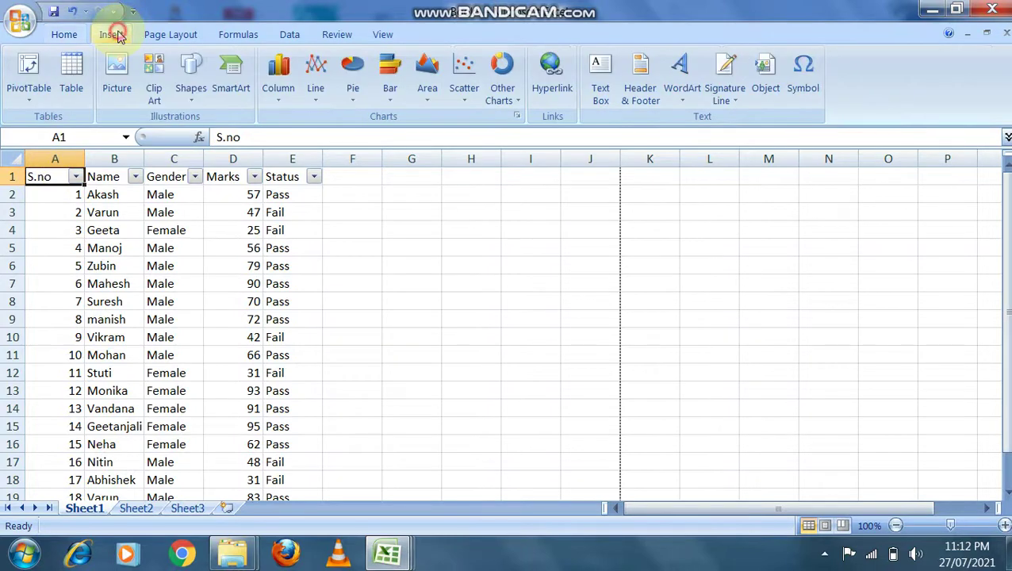
left_click(30, 70)
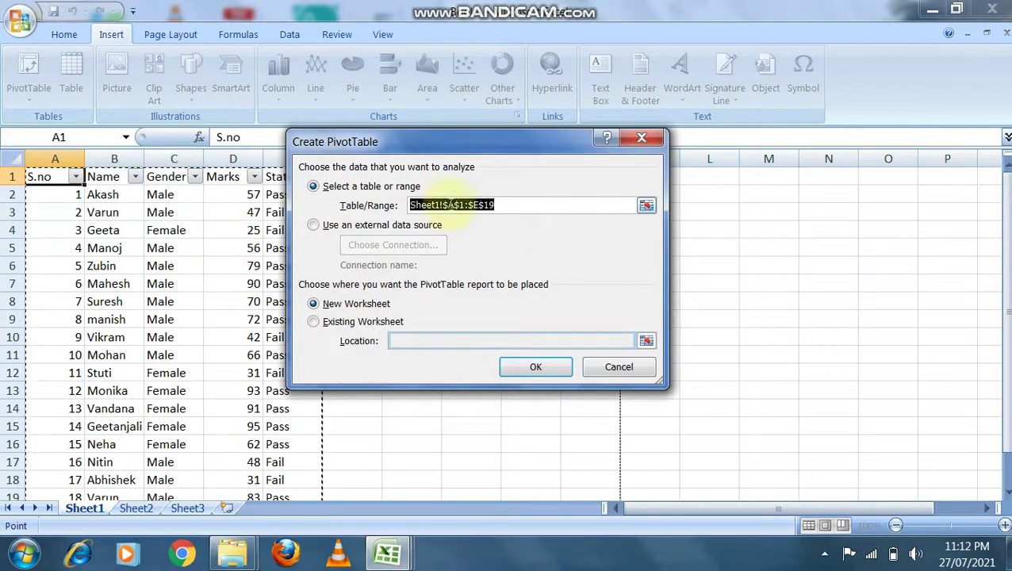
left_click_drag(442, 136, 584, 70)
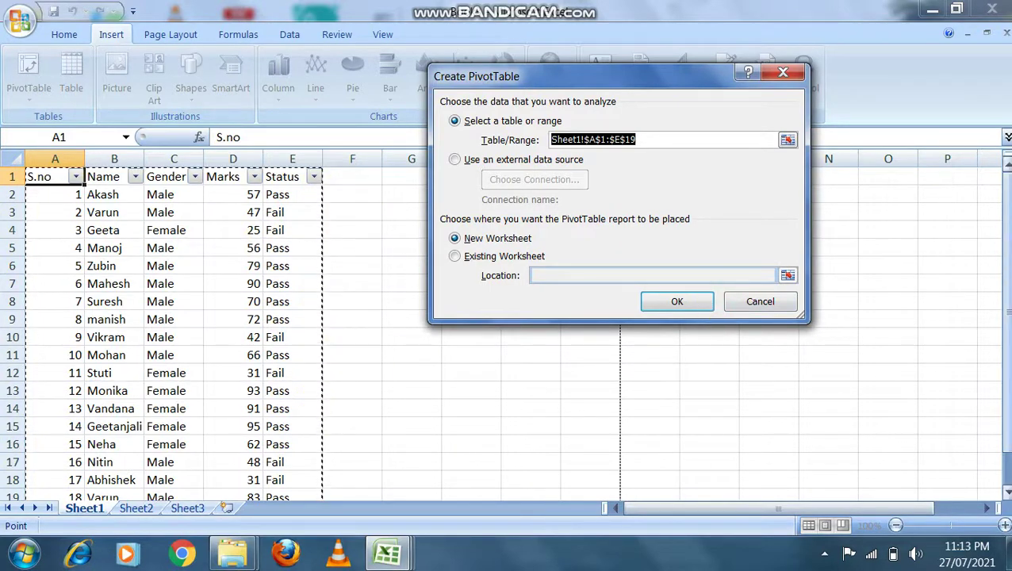
left_click_drag(1005, 252, 1009, 210)
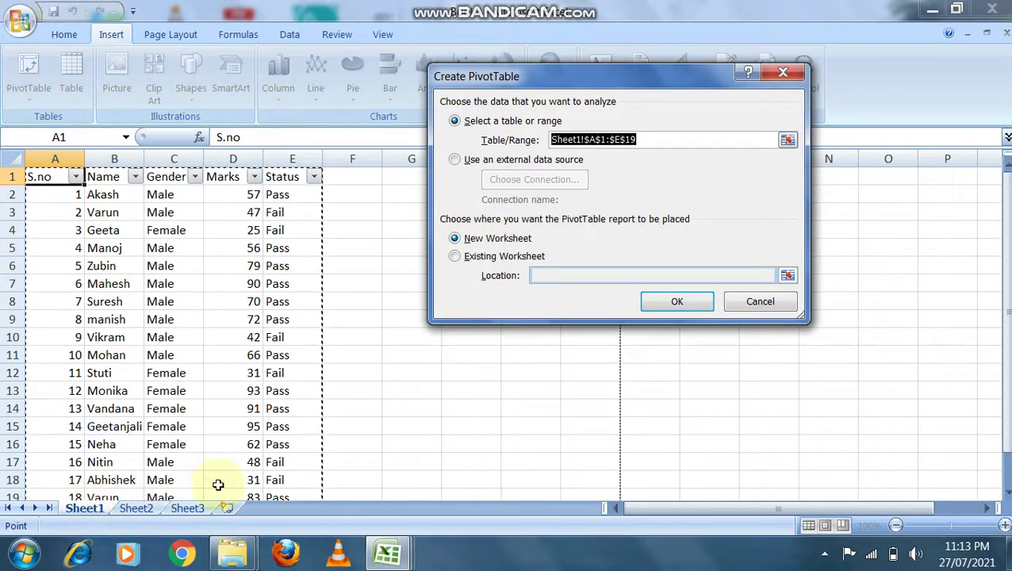
left_click(654, 302)
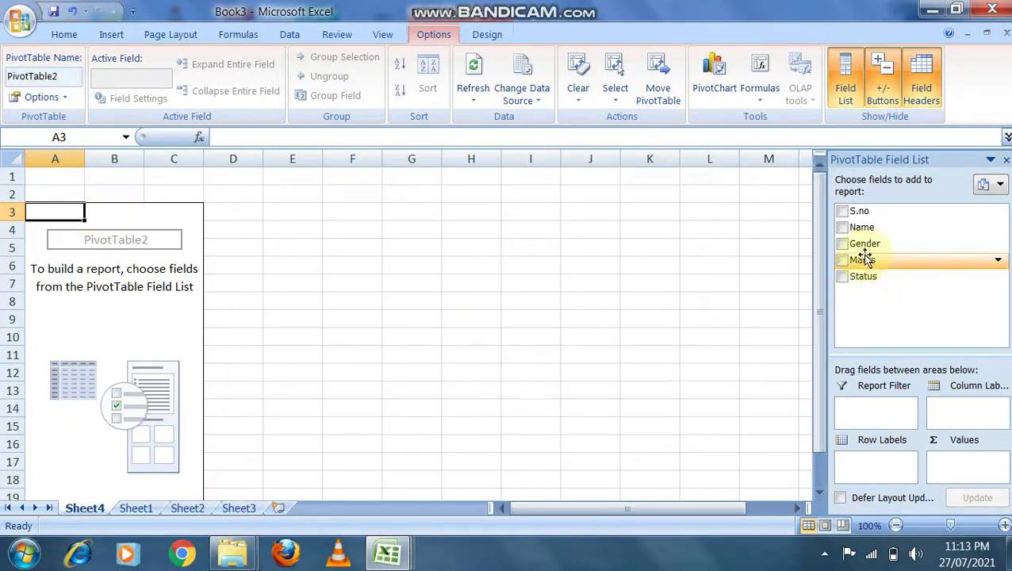
- Add the Gender field to the PivotTable's row labels and check the source data on Sheet1 before returning to Sheet4
left_click_drag(870, 251, 879, 469)
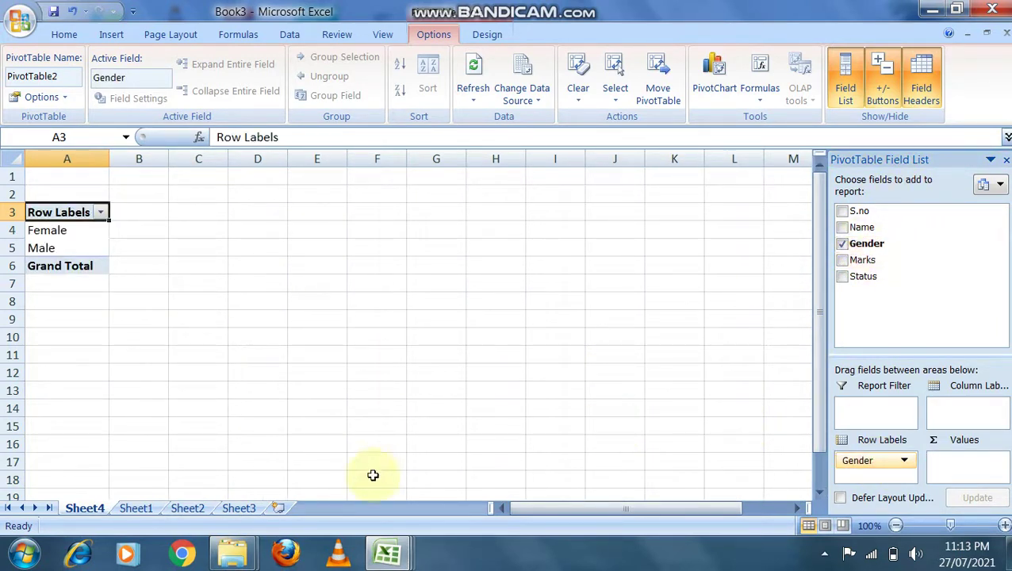
left_click(145, 508)
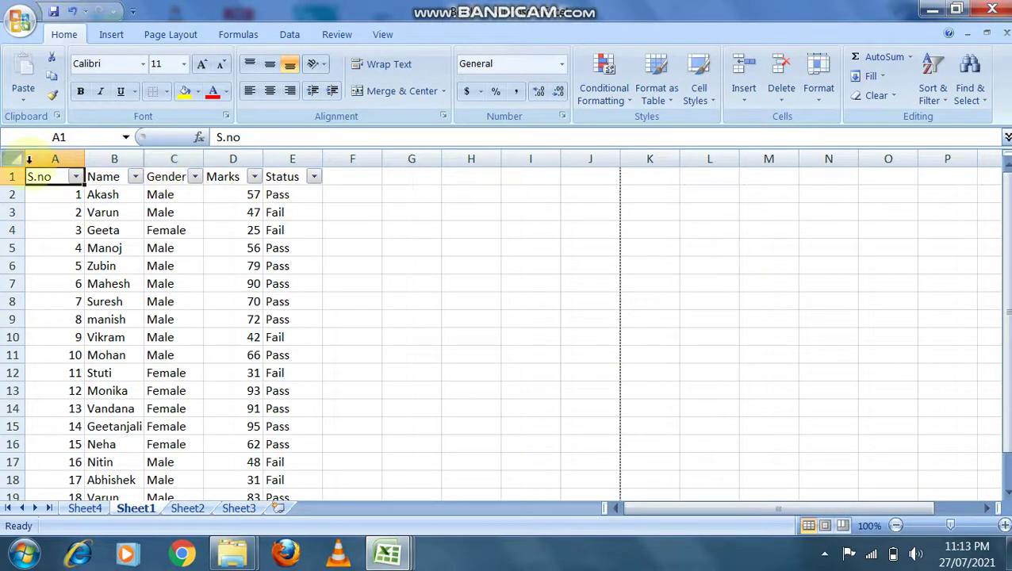
left_click(85, 508)
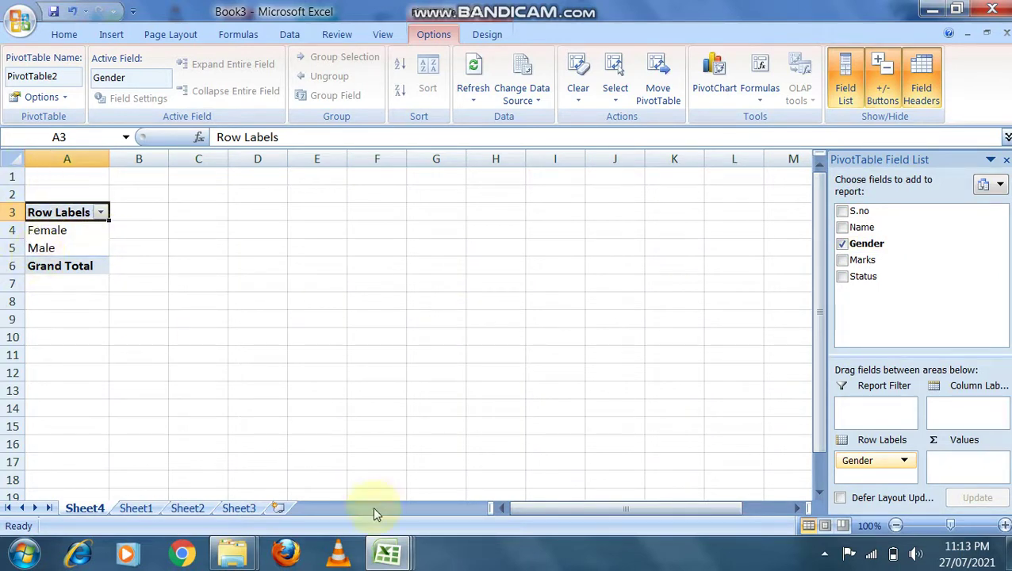
- Try the Gender field as column labels in the PivotTable, and move it back to the row labels
left_click_drag(864, 462, 961, 407)
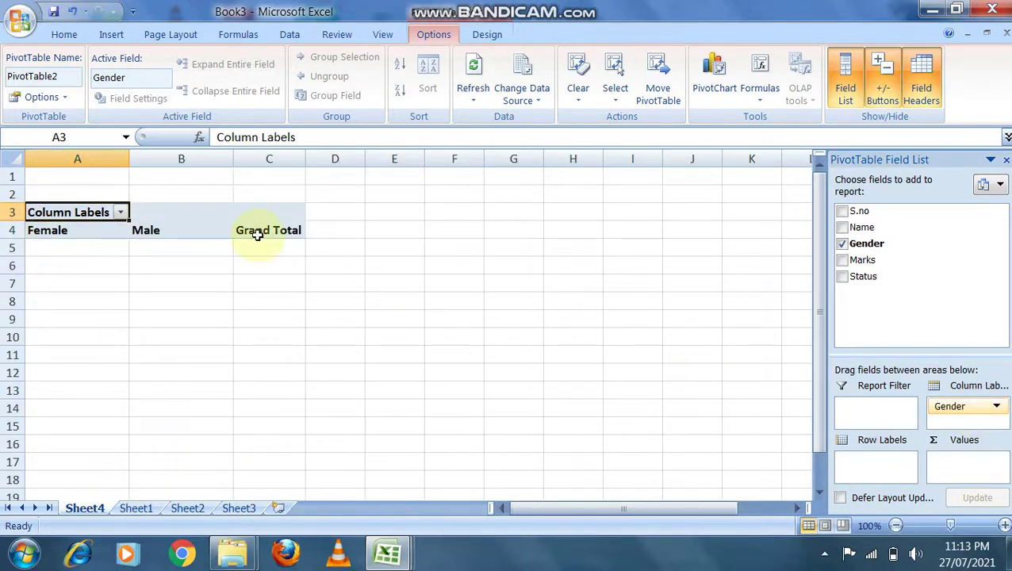
left_click_drag(949, 407, 881, 460)
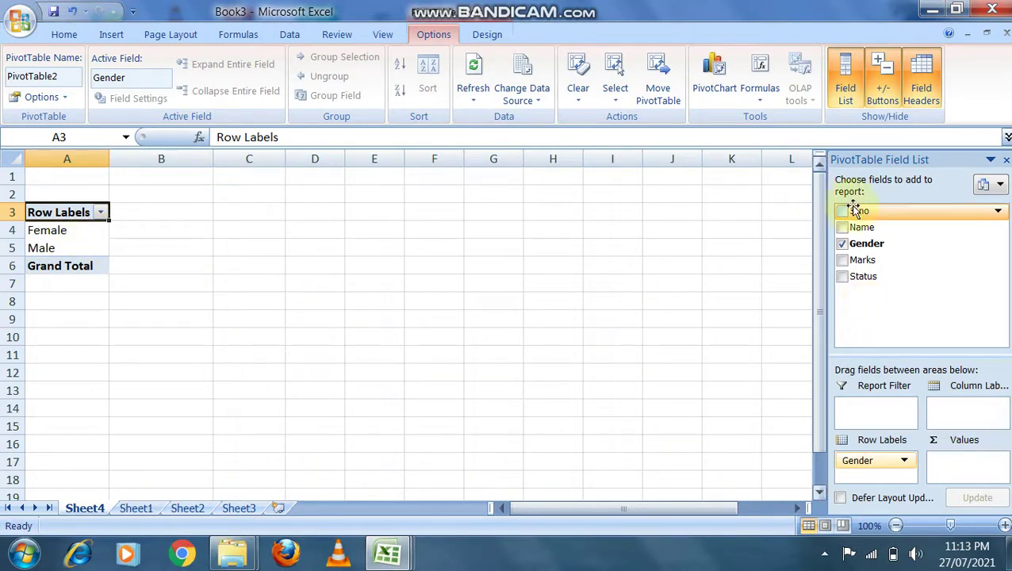
- Add the Gender field to the PivotTable's values, summarized by Count
left_click_drag(860, 248, 966, 471)
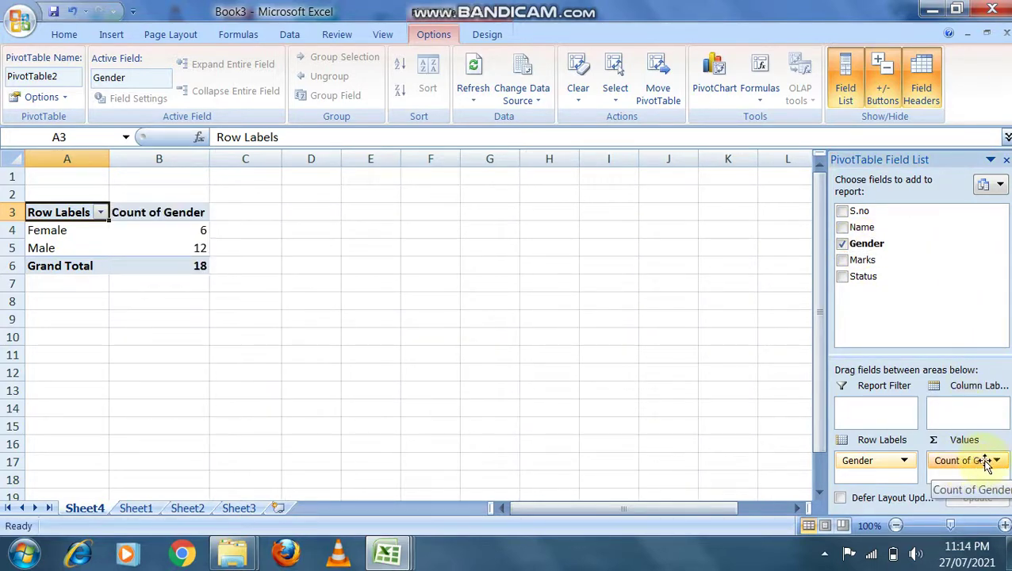
left_click(985, 462)
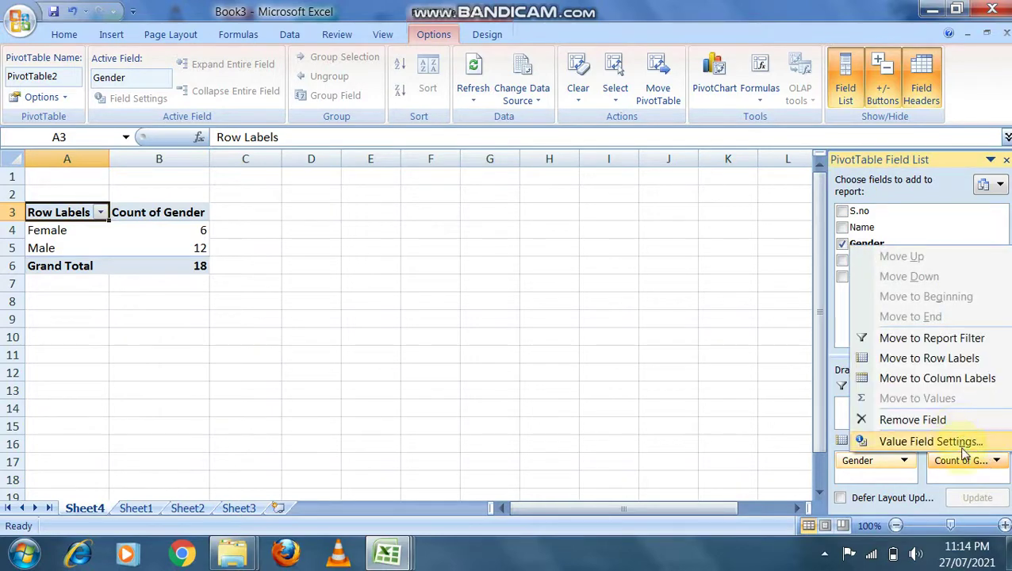
left_click(950, 442)
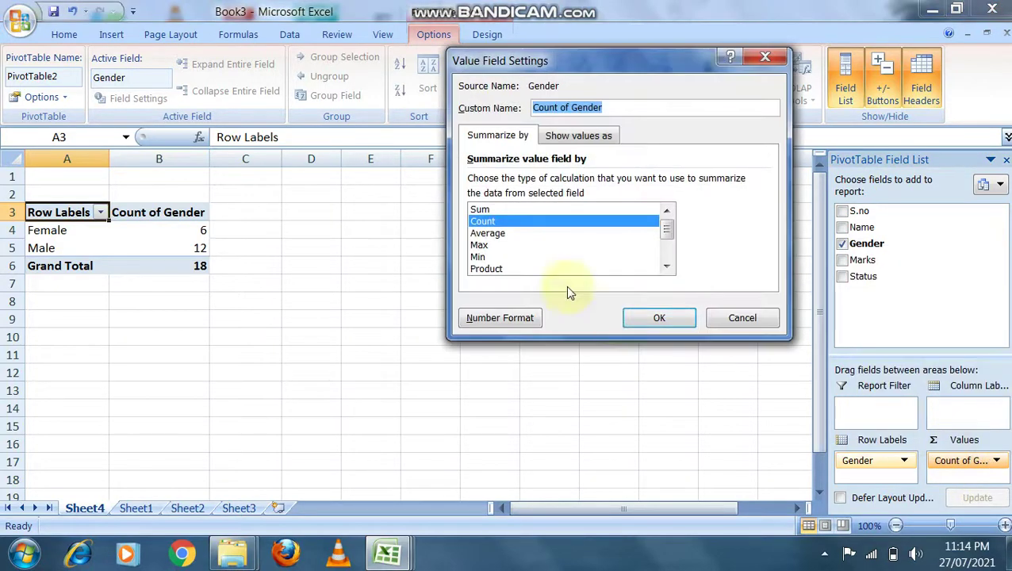
left_click(485, 228)
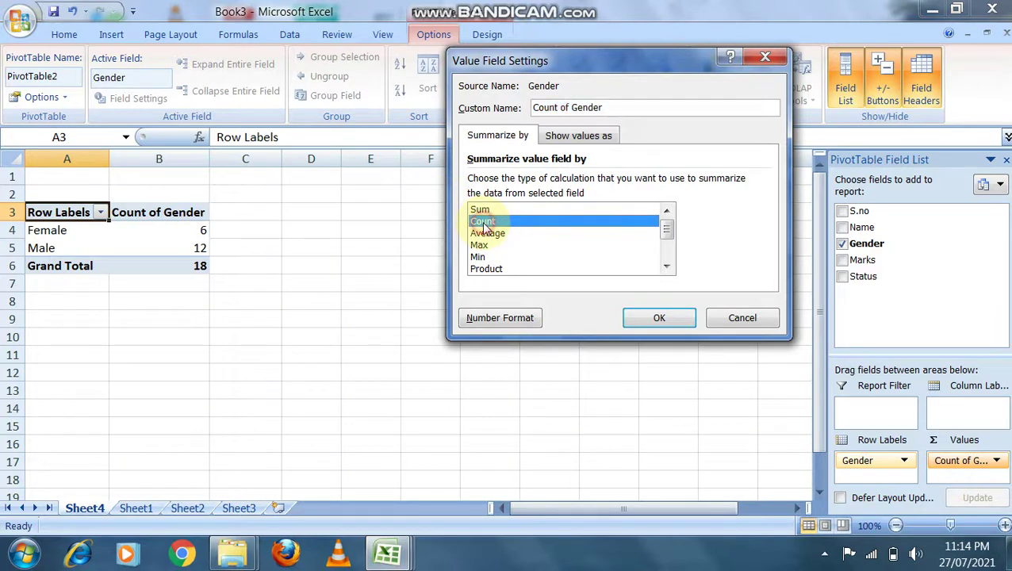
left_click(659, 318)
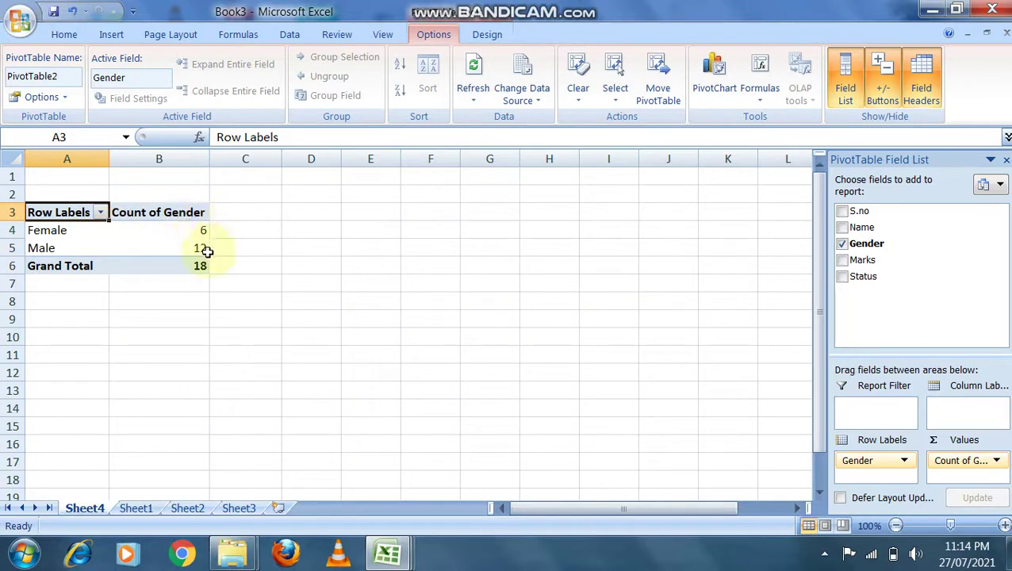
mouse_move(206, 251)
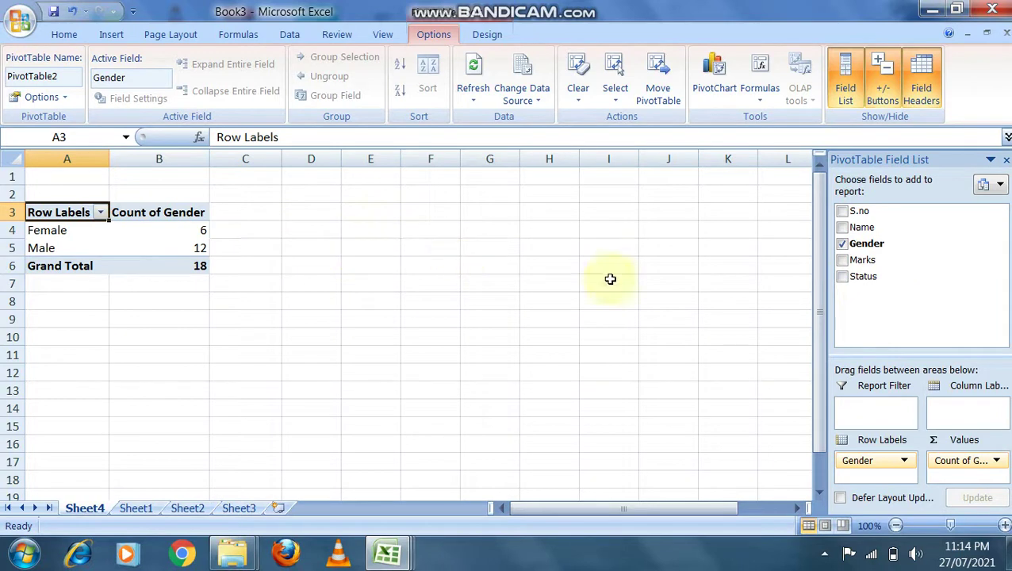
- Add the Status field to the PivotTable's column labels to split the gender counts by pass and fail
left_click_drag(842, 277, 964, 409)
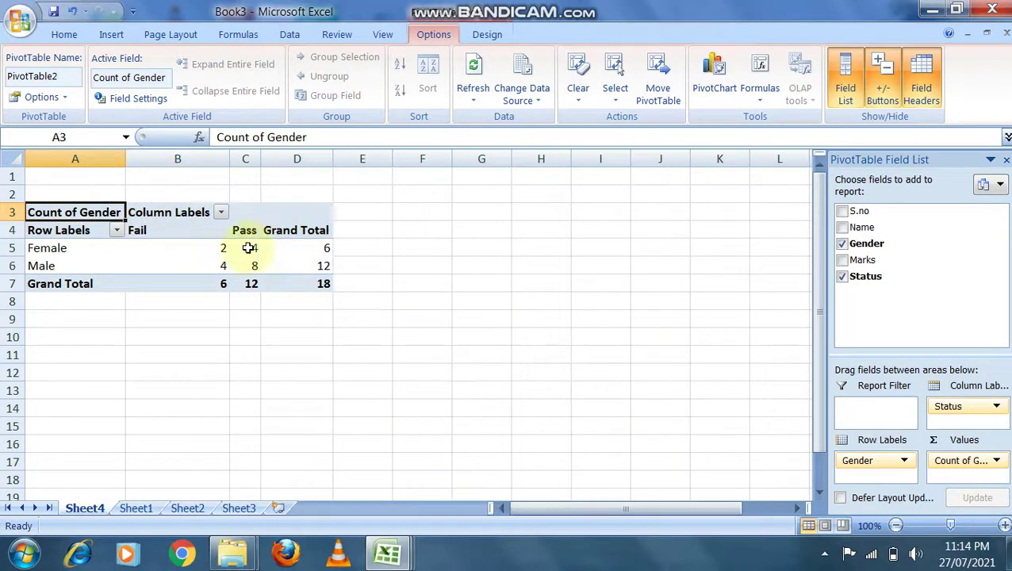
mouse_move(244, 246)
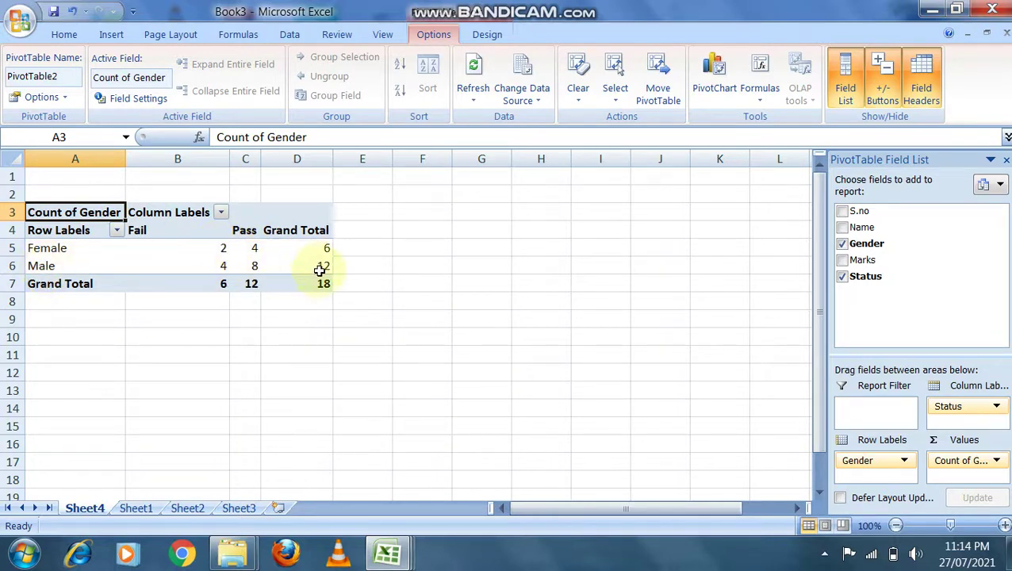
mouse_move(252, 267)
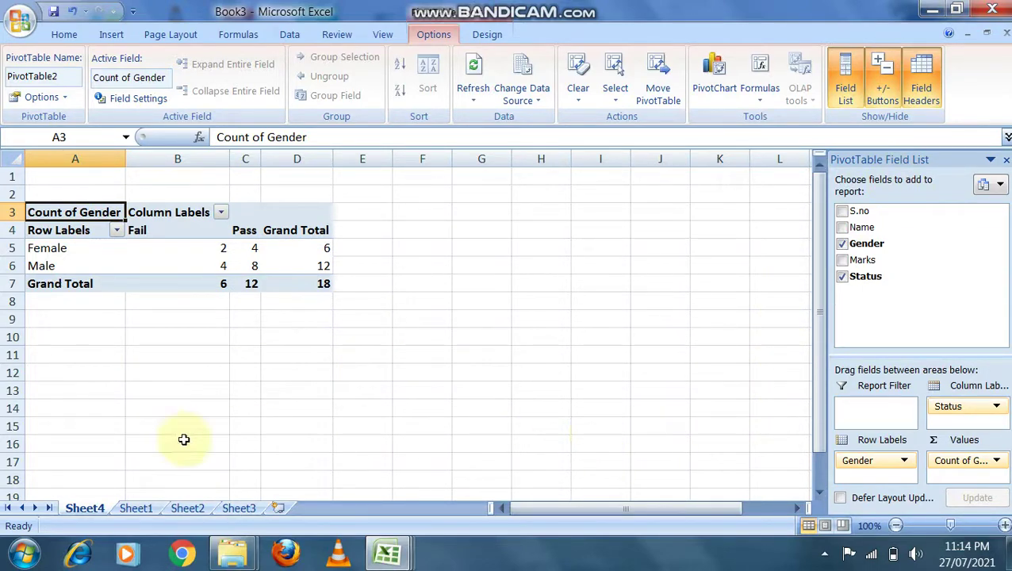
- On Sheet1, change the marks in D6 to 33 and in D9 to 34, checking the Status formula in E5
left_click(136, 508)
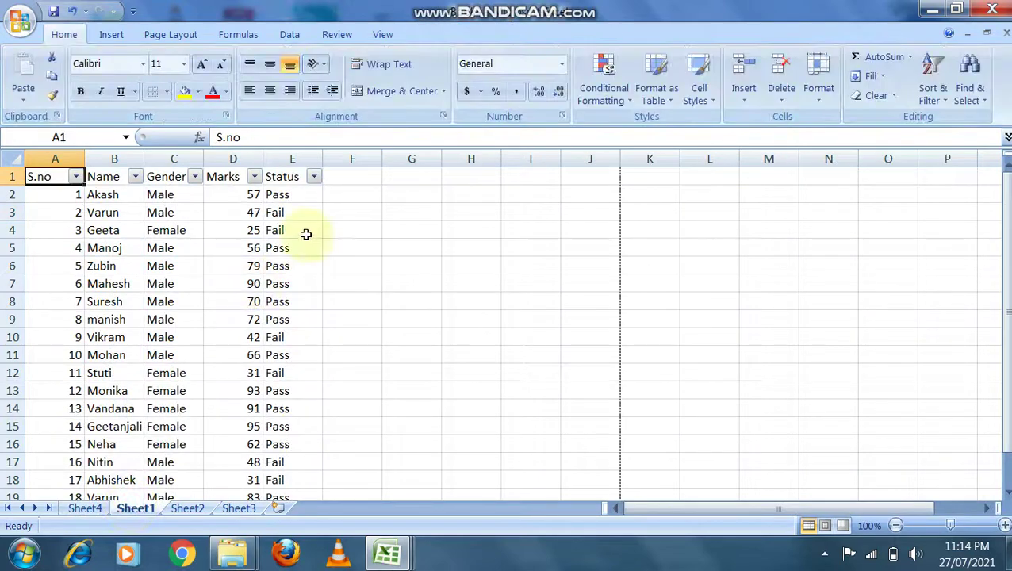
left_click(256, 264)
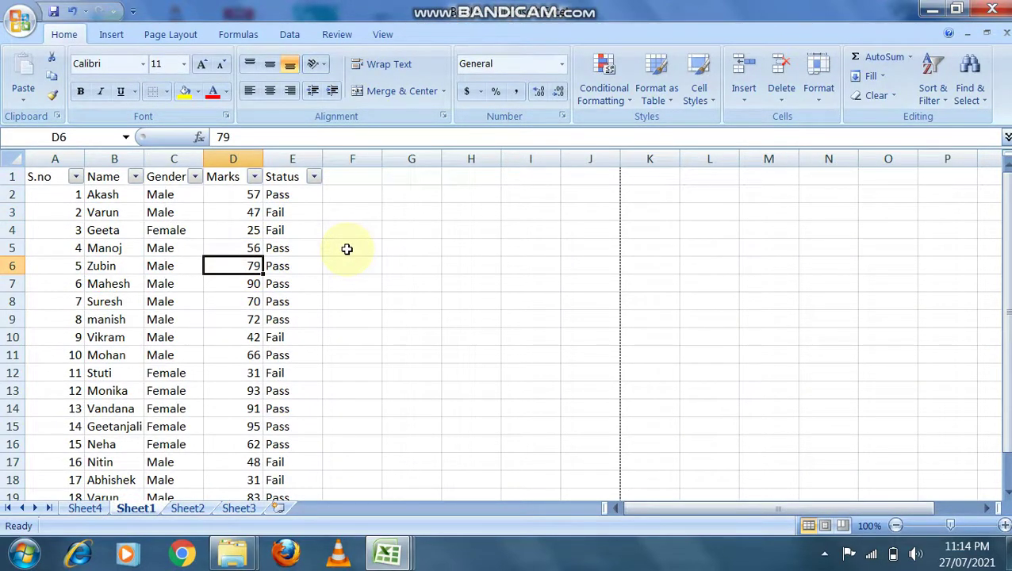
type("33")
key("Return")
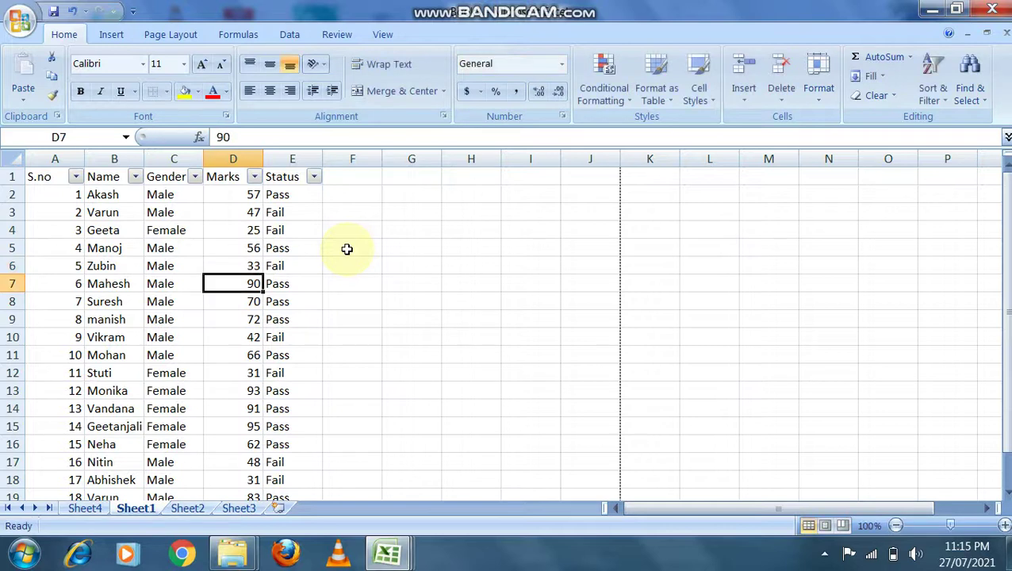
left_click(298, 251)
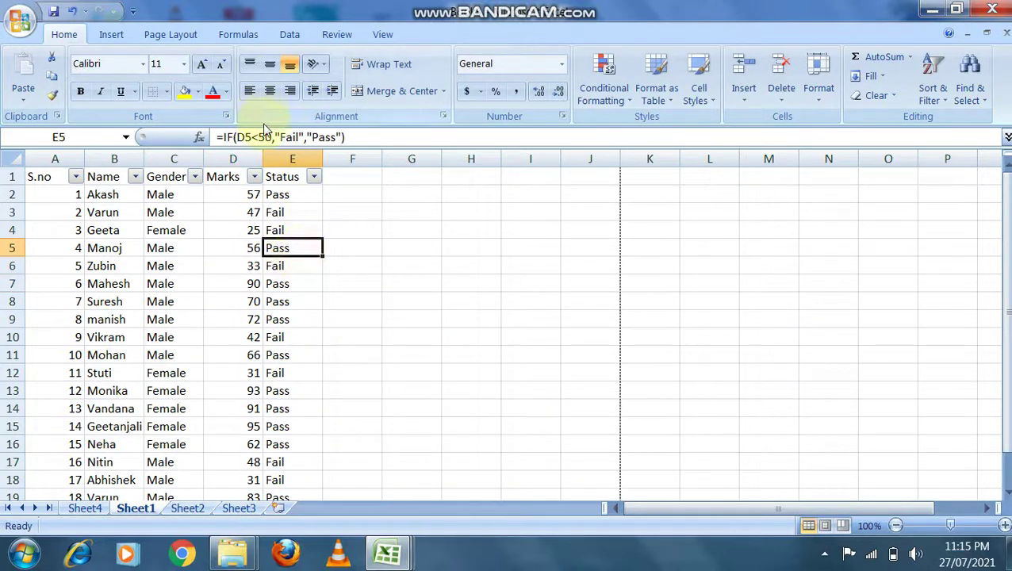
left_click(258, 321)
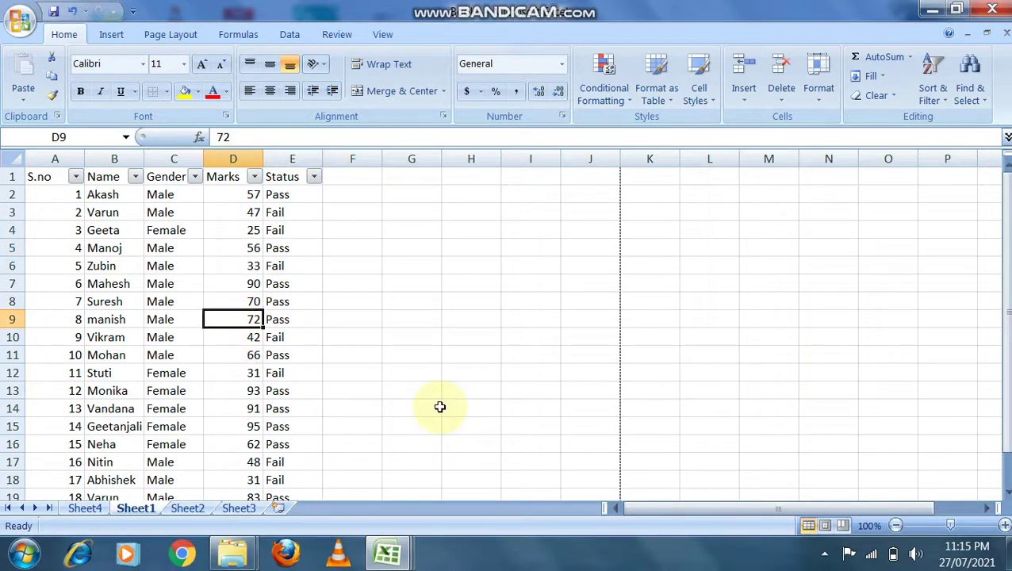
type("34")
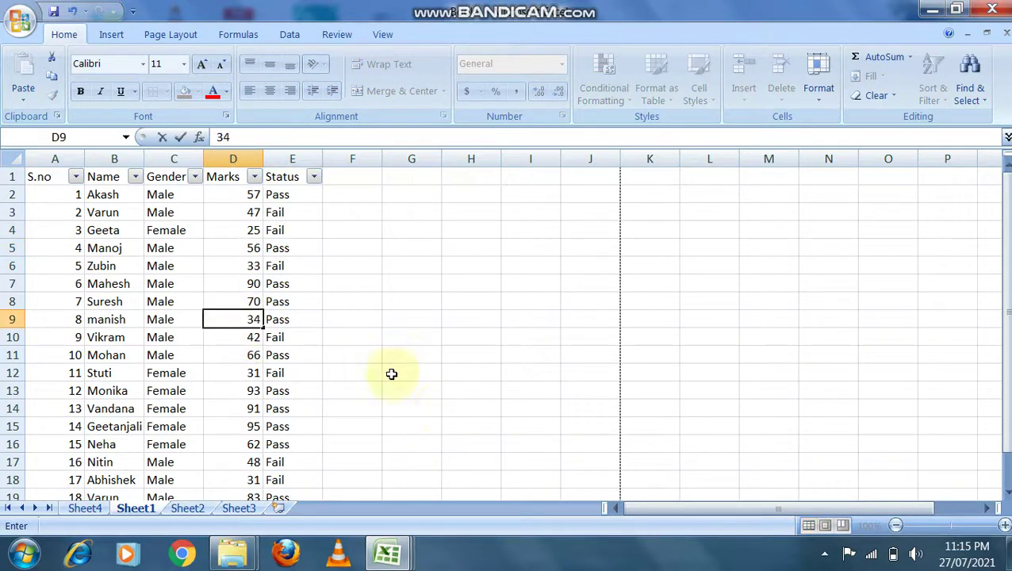
left_click(392, 373)
- Refresh the PivotTable on Sheet4 so it picks up the changed marks
left_click(97, 512)
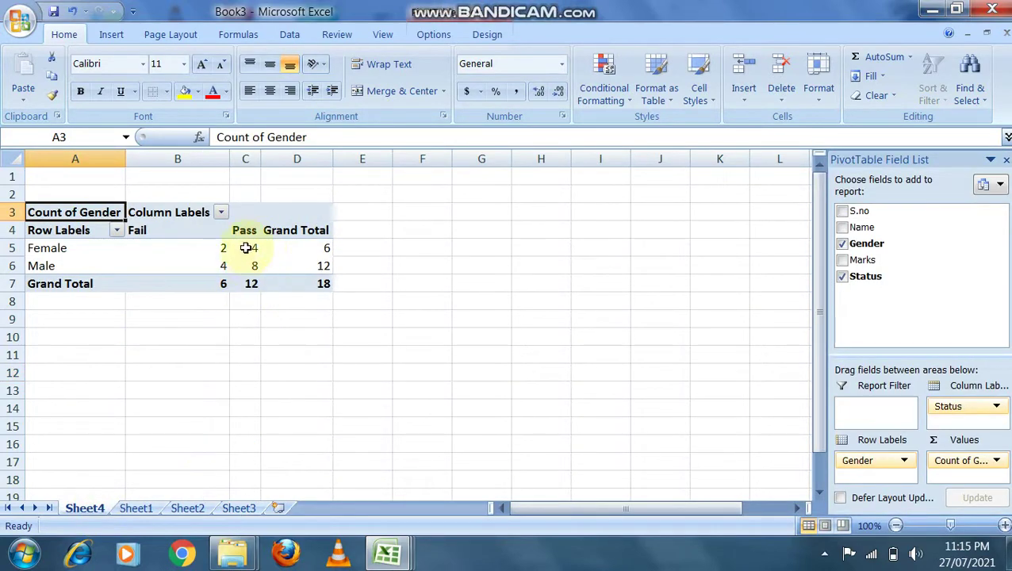
mouse_move(249, 291)
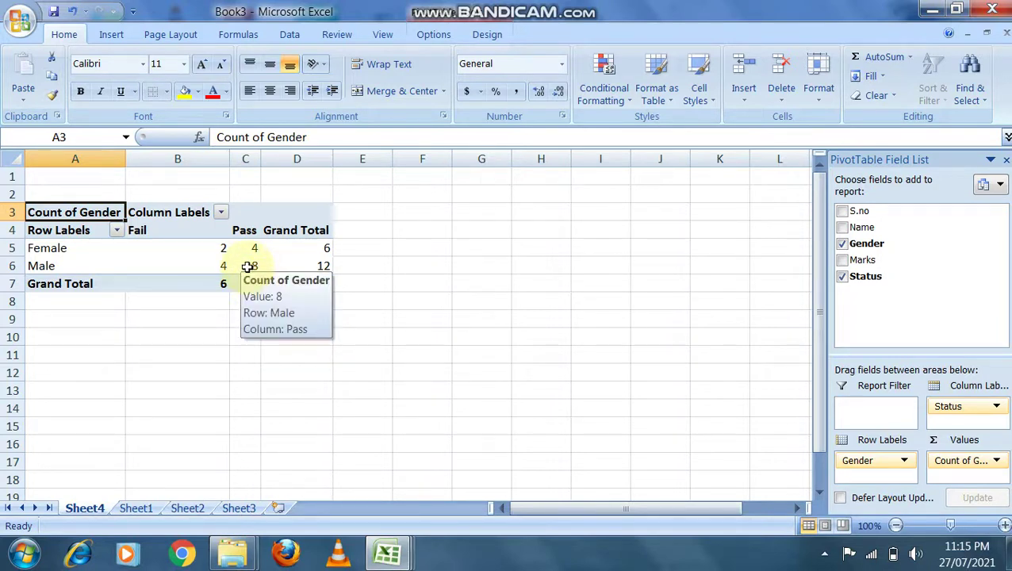
left_click(249, 266)
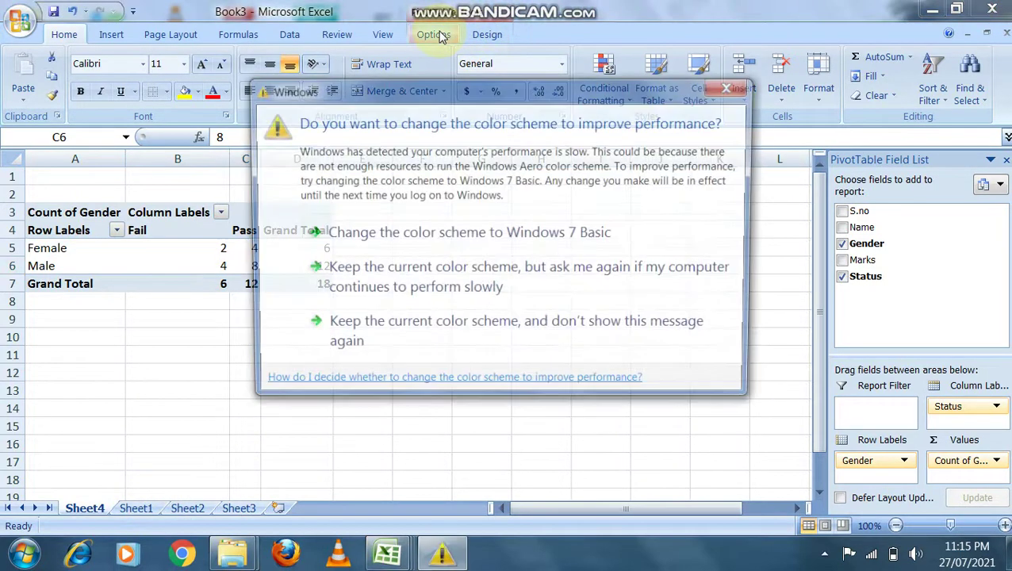
left_click(733, 88)
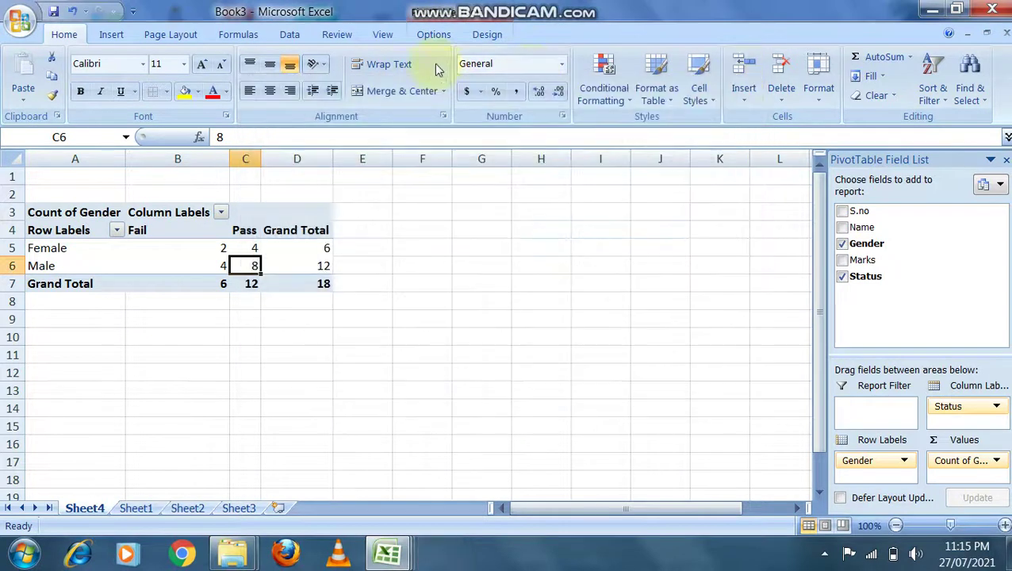
left_click(448, 35)
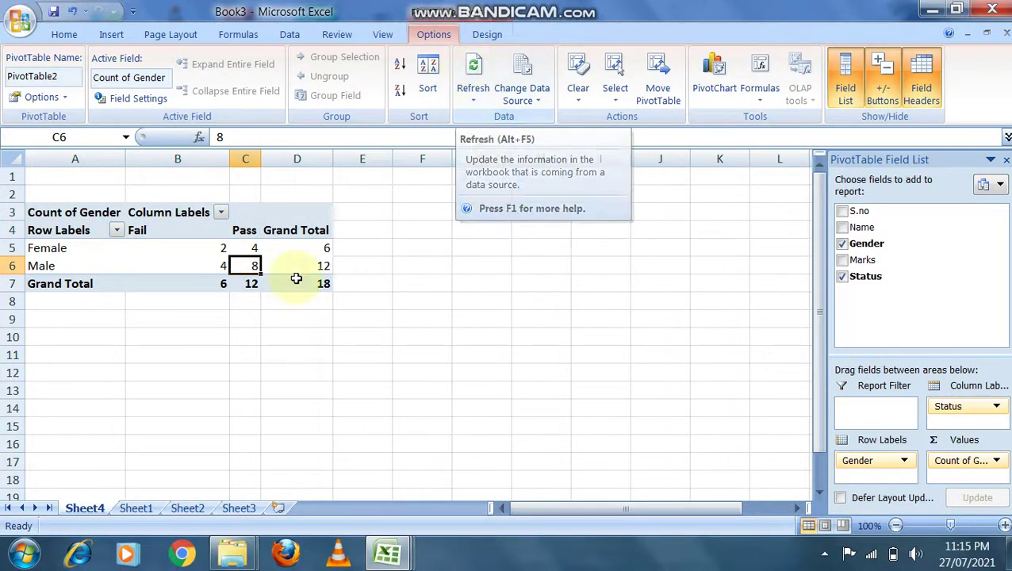
left_click(396, 266)
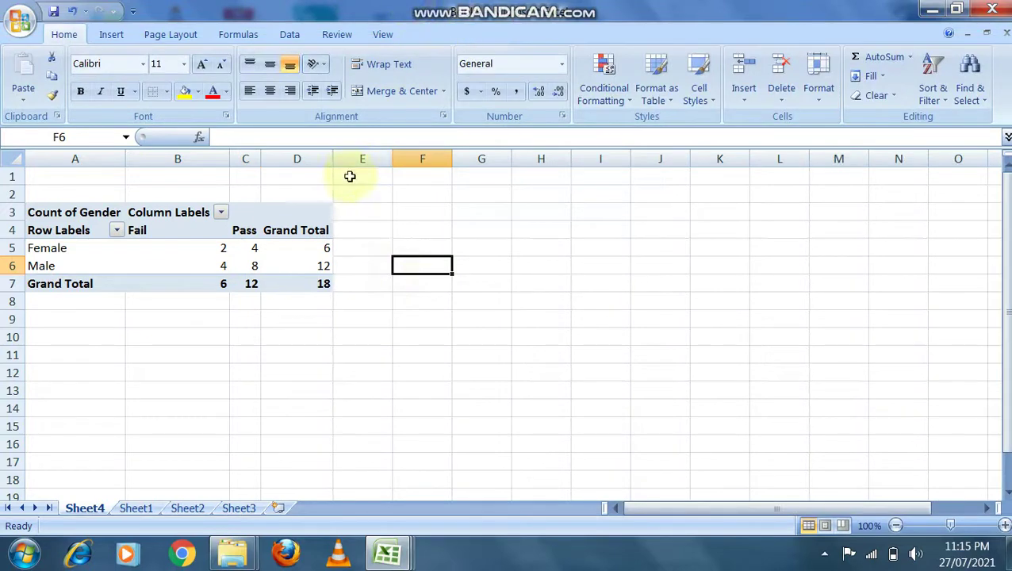
left_click(224, 250)
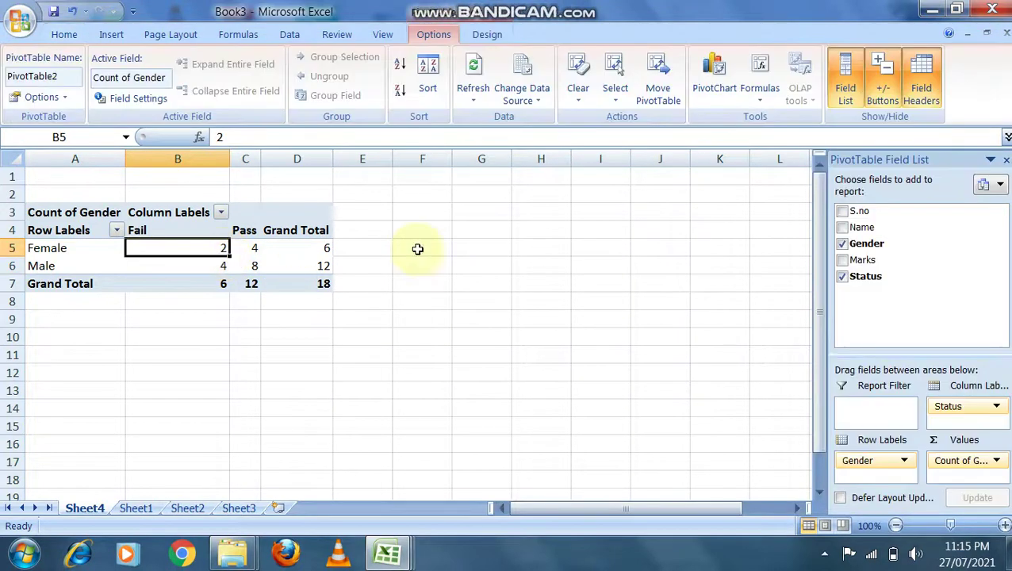
left_click(410, 268)
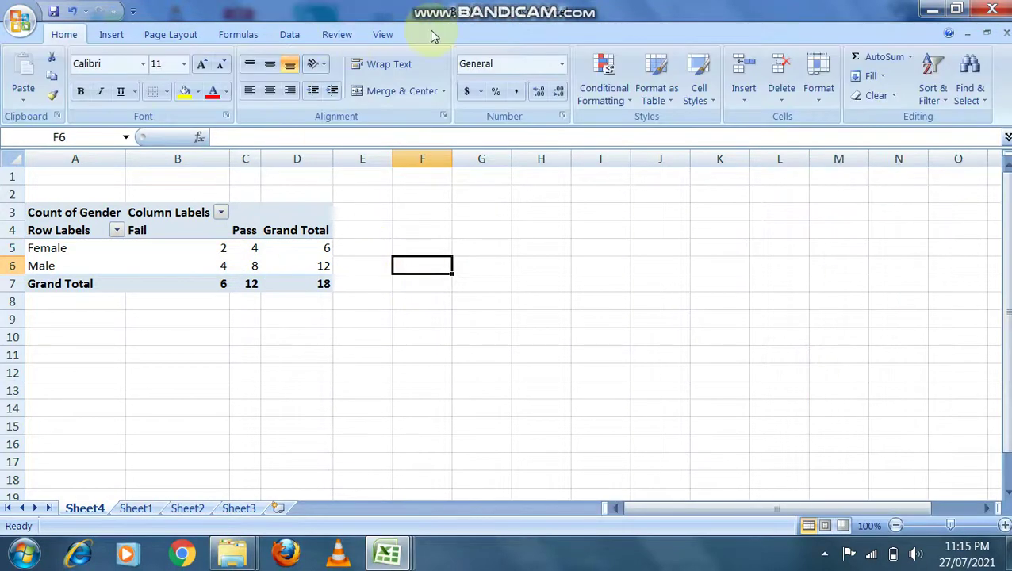
left_click(218, 251)
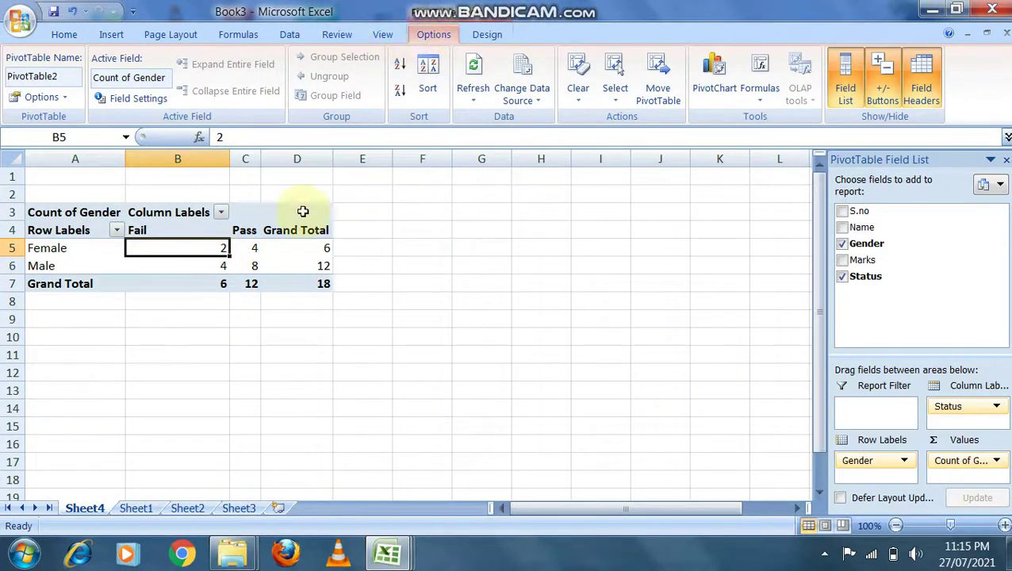
left_click(480, 68)
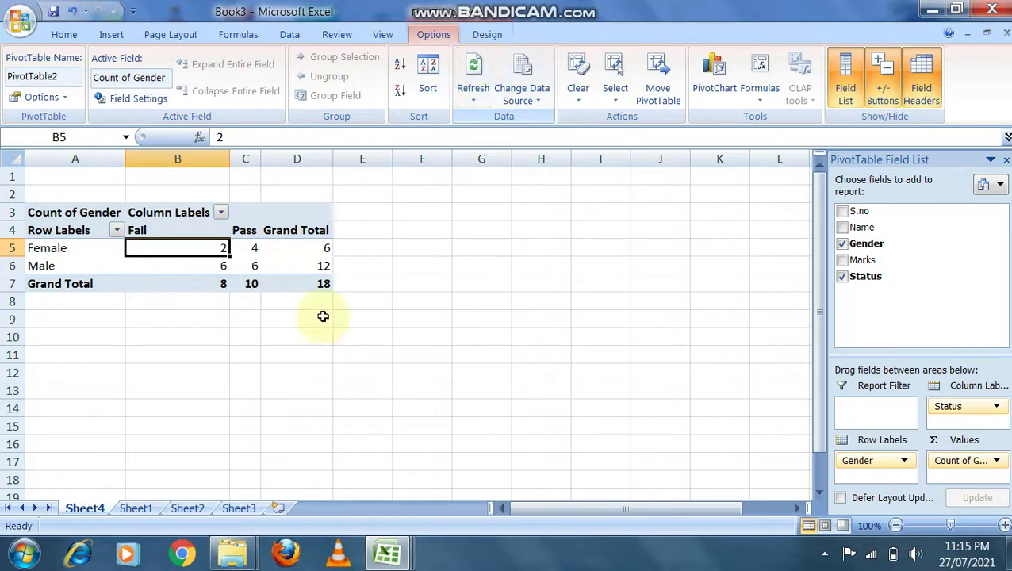
left_click(323, 319)
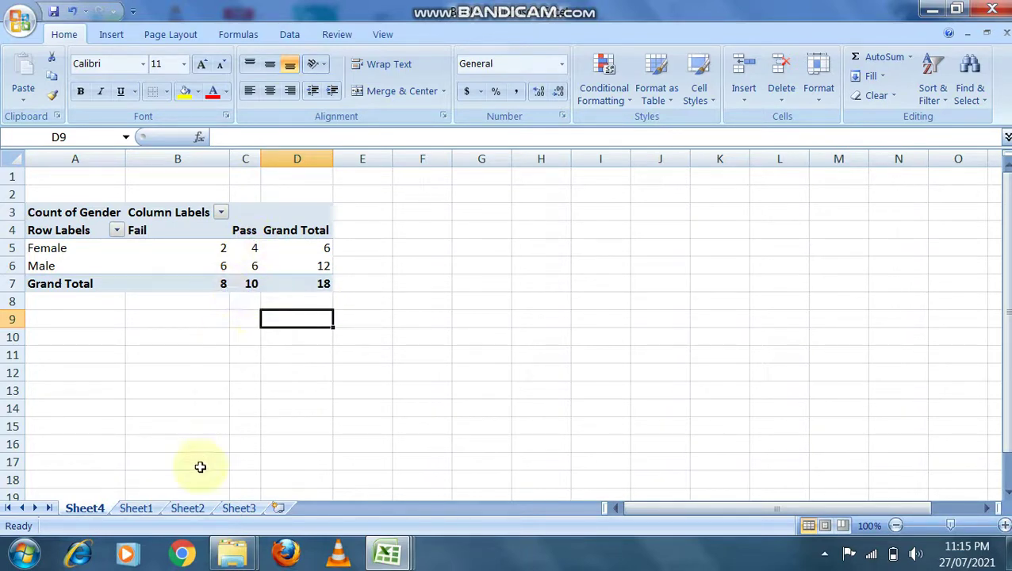
- Delete row 19, the last student record, from the data on Sheet1
left_click(145, 511)
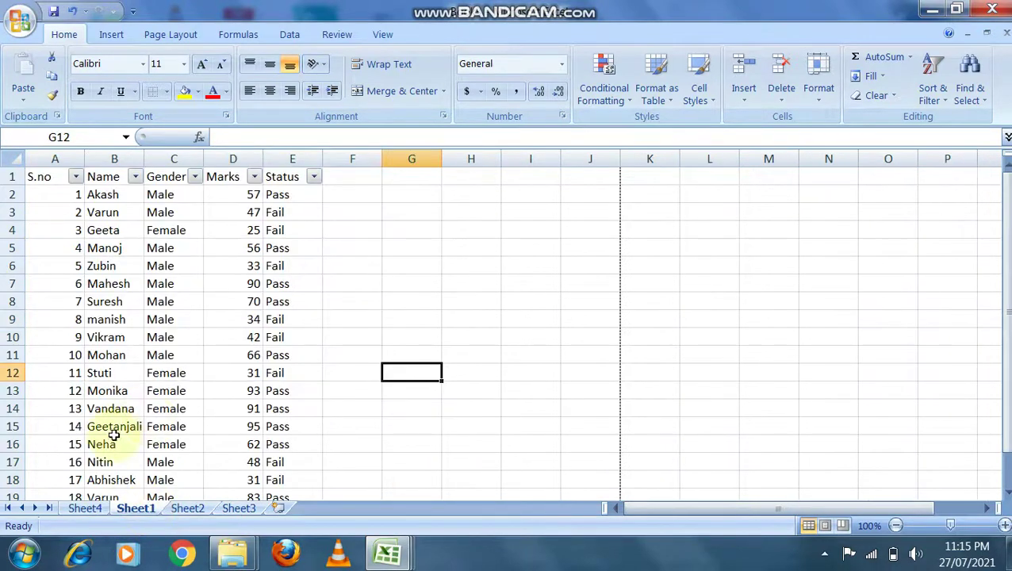
left_click(41, 481)
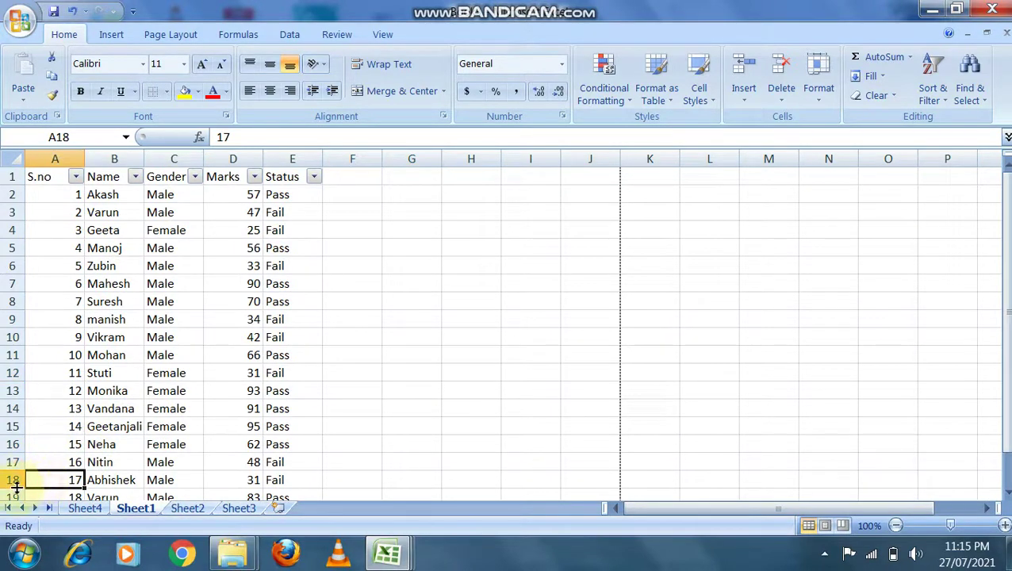
left_click(11, 495)
right_click(14, 497)
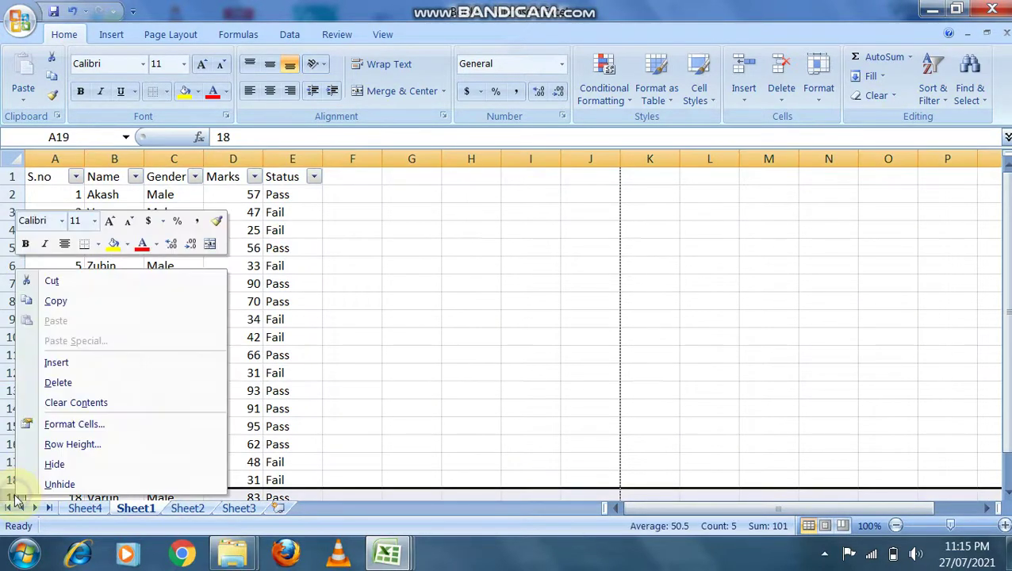
left_click(72, 383)
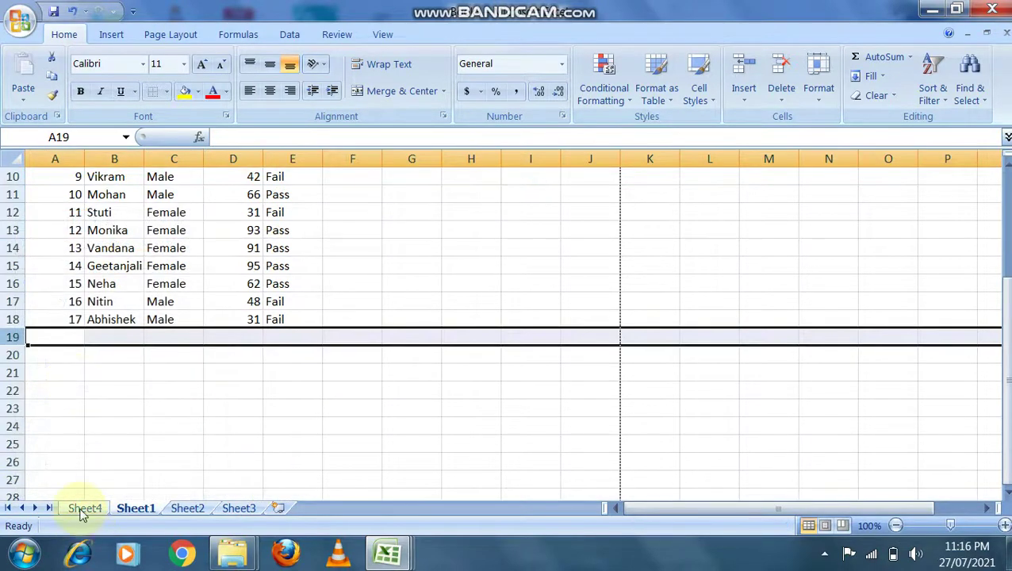
- Refresh the Sheet4 PivotTable to account for the deleted student row, and return to Sheet1
left_click(86, 508)
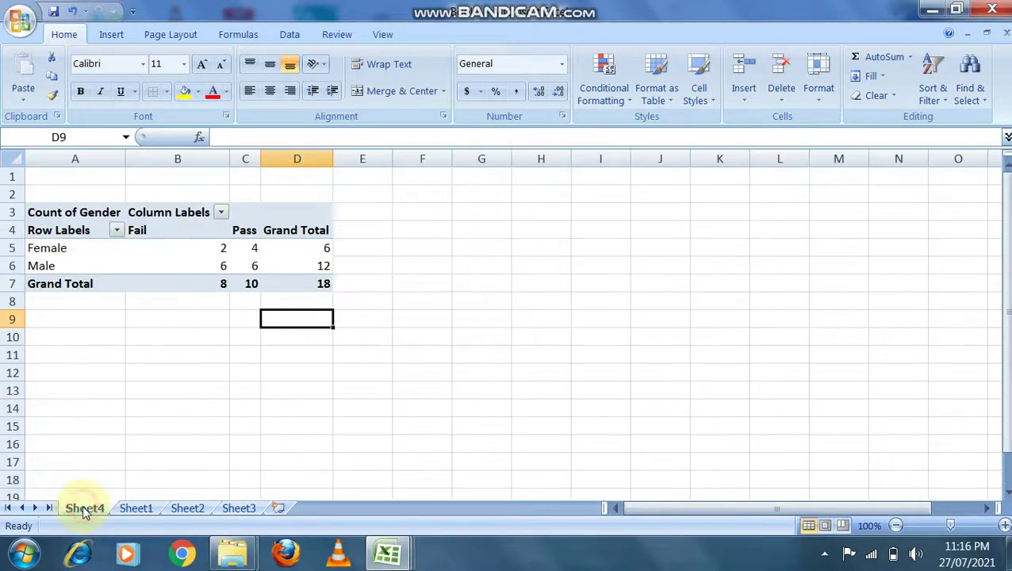
left_click(285, 262)
left_click(295, 283)
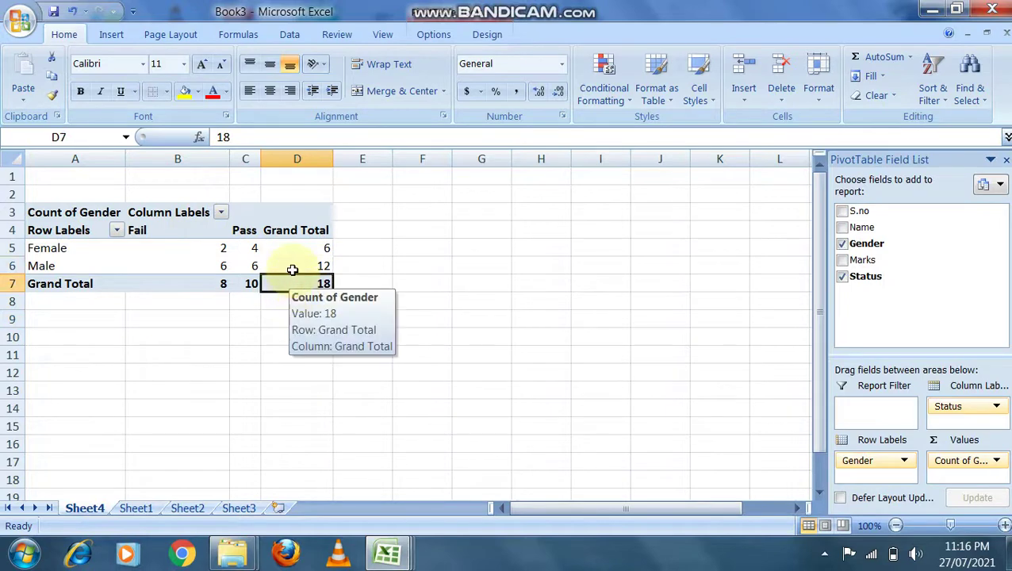
left_click(289, 264)
left_click(434, 35)
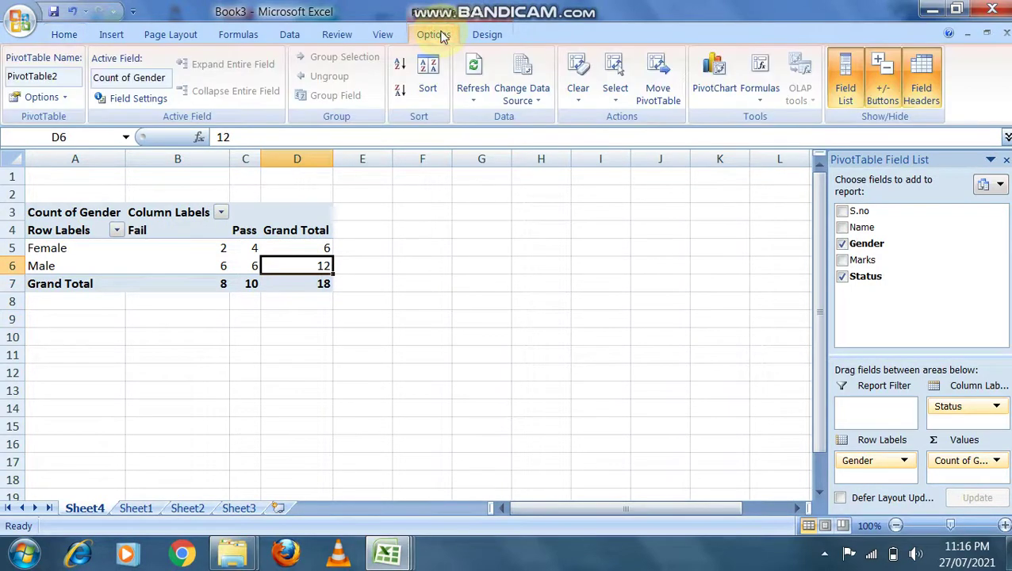
left_click(472, 75)
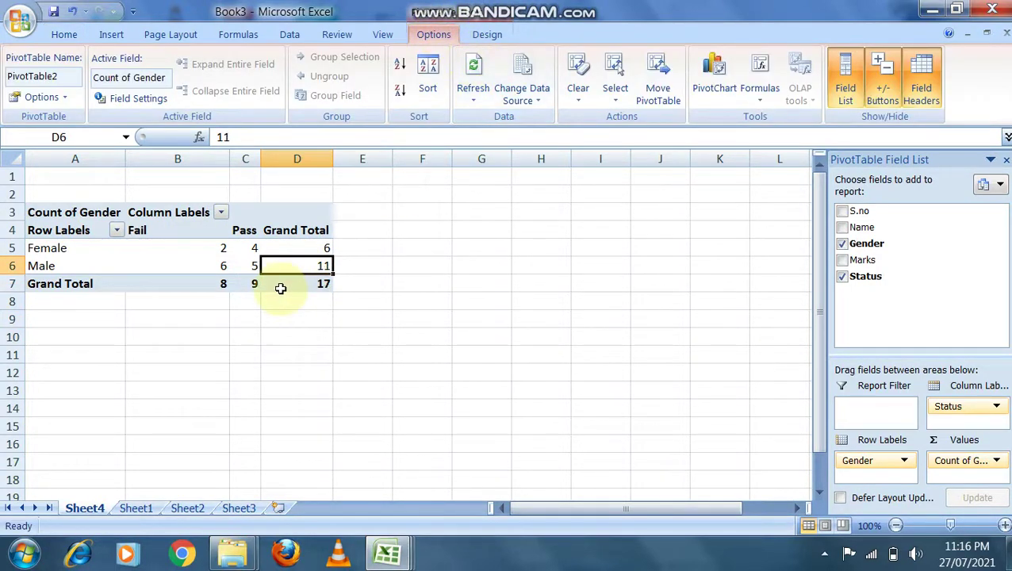
left_click(142, 511)
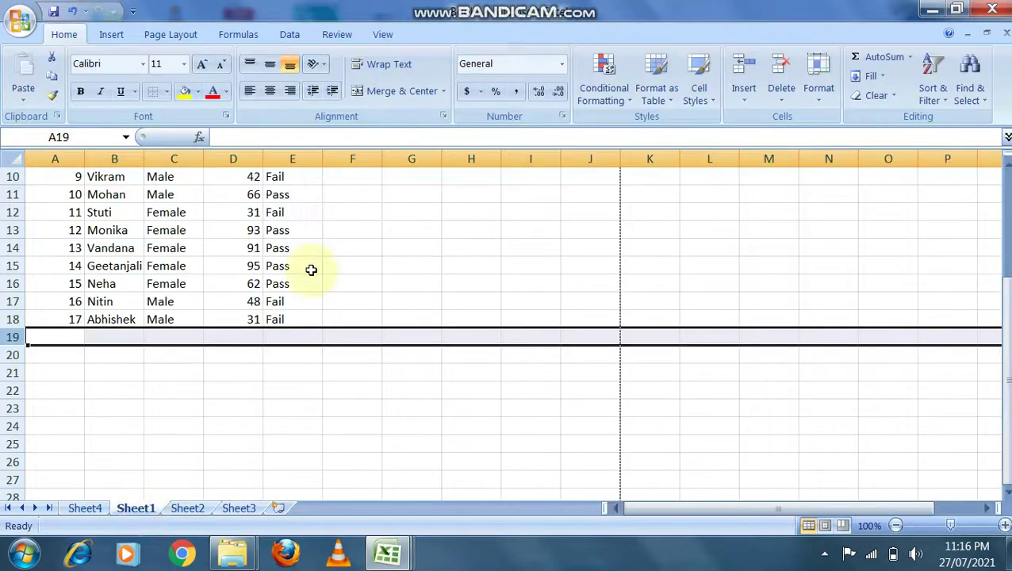
- Undo the last PivotTable refresh and the deletion of row 19, and check the male counts in the Sheet4 PivotTable
left_click(362, 255)
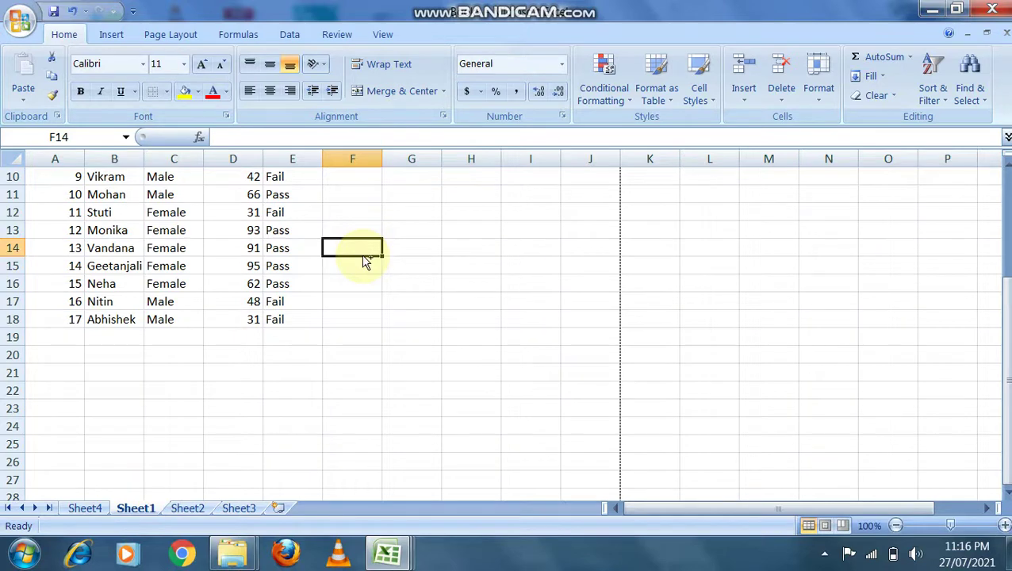
key("ctrl+z")
key("ctrl+z")
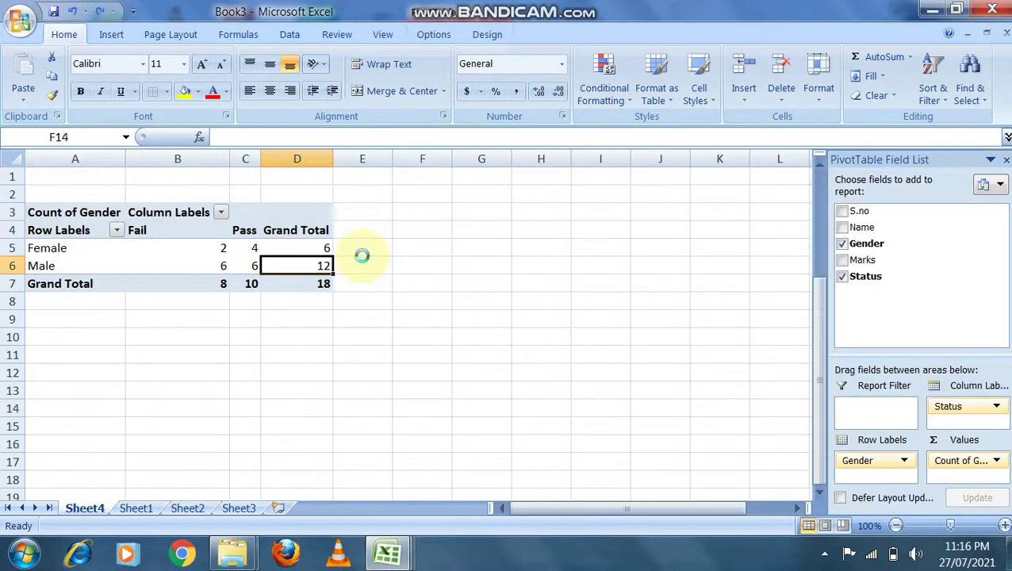
left_click(87, 511)
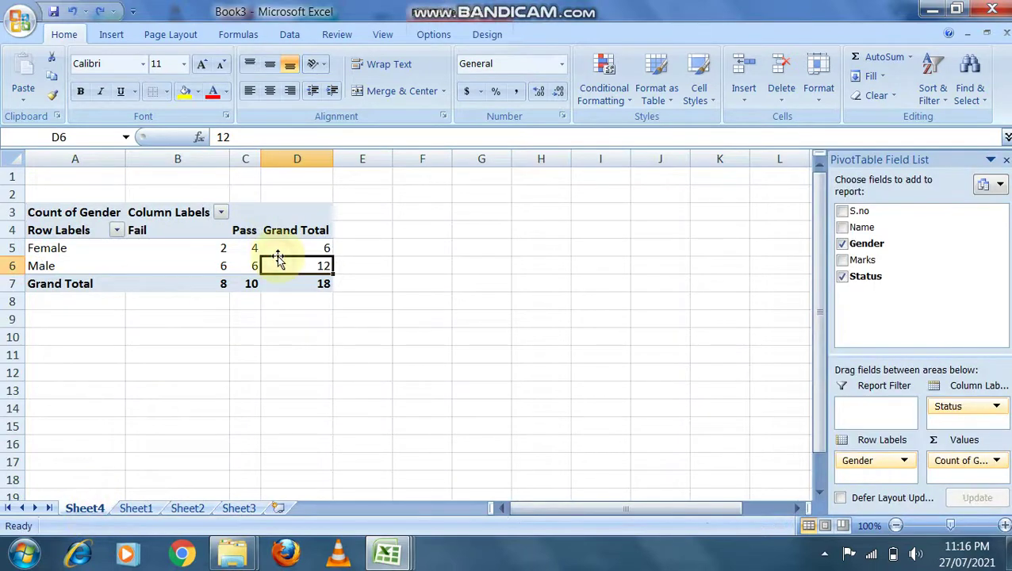
left_click(197, 263)
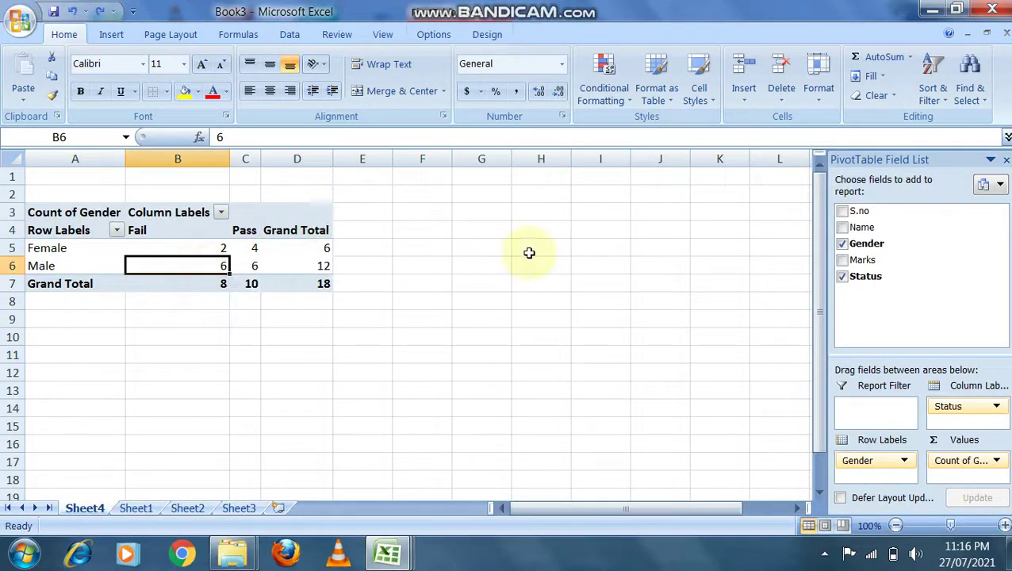
- Compare the student records on Sheet1 with the gender and status counts in the Sheet4 PivotTable
left_click(135, 508)
left_click(176, 214)
key("Up")
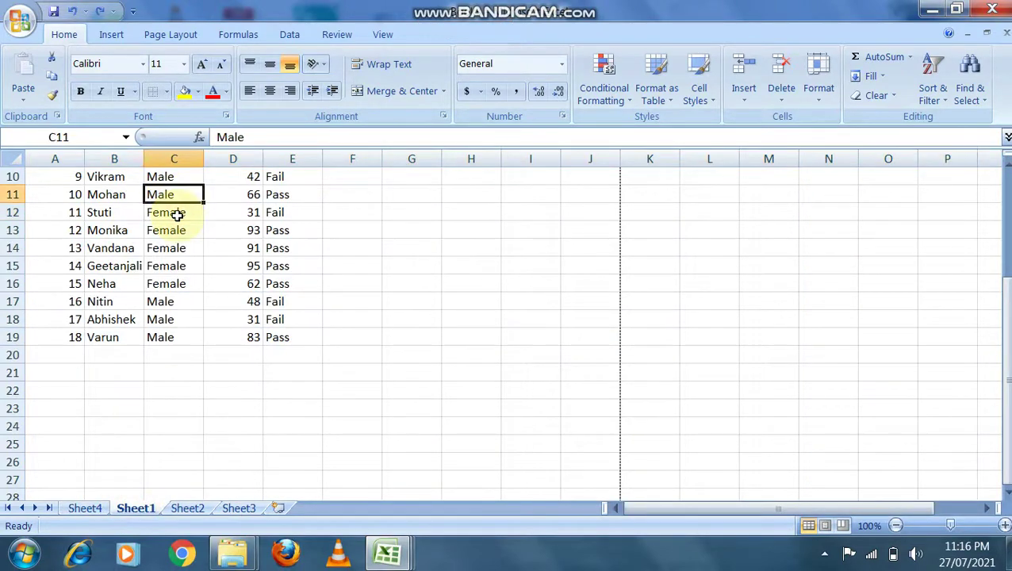
key("ctrl+Up")
key("Left")
key("Left")
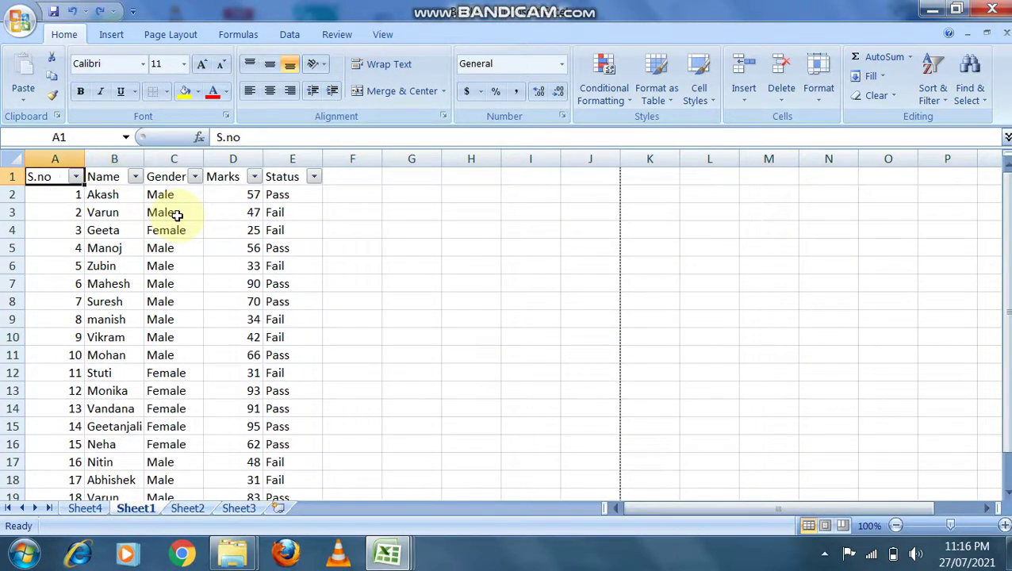
left_click(112, 38)
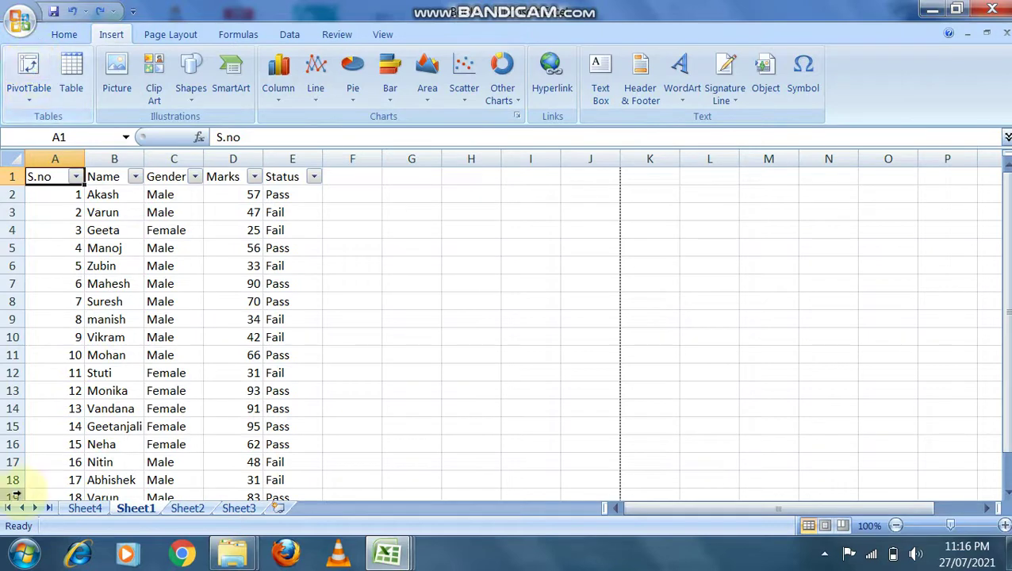
left_click(85, 511)
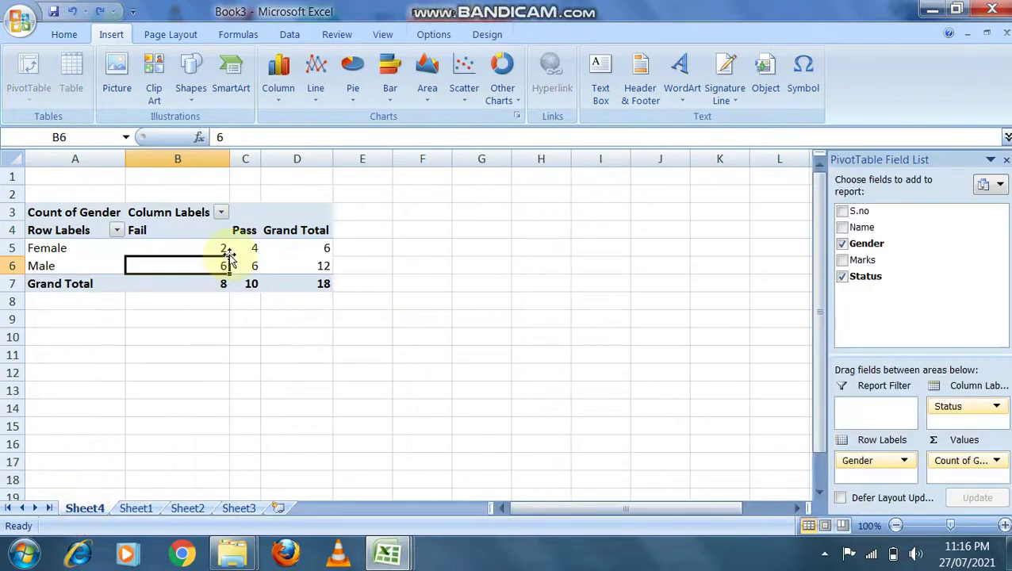
left_click(138, 508)
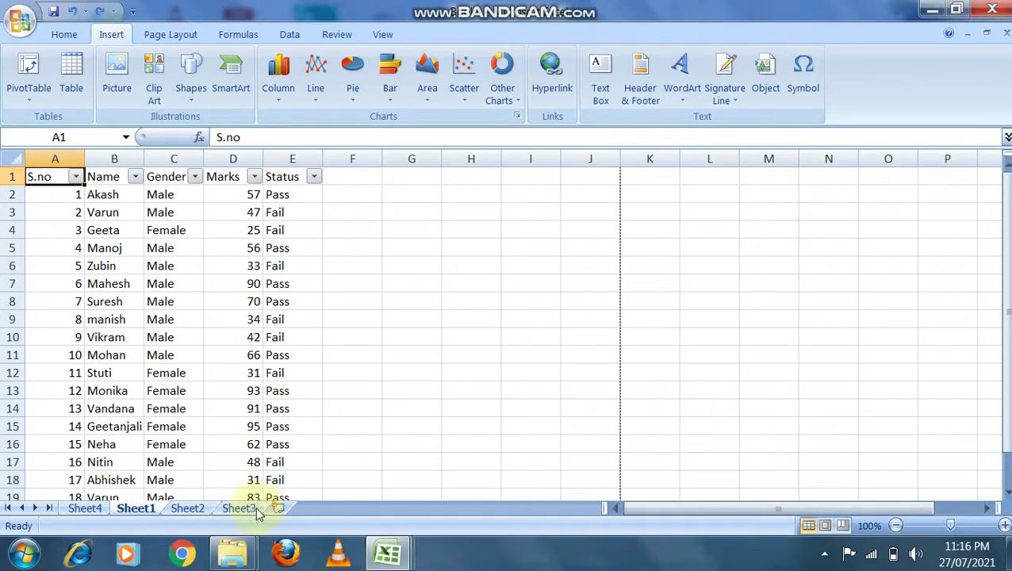
left_click(87, 508)
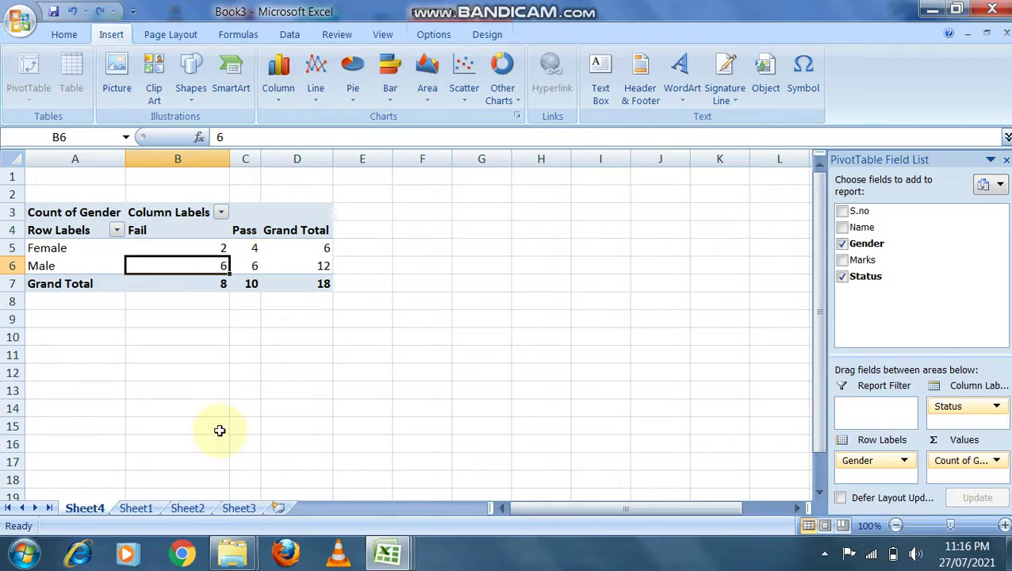
left_click(135, 508)
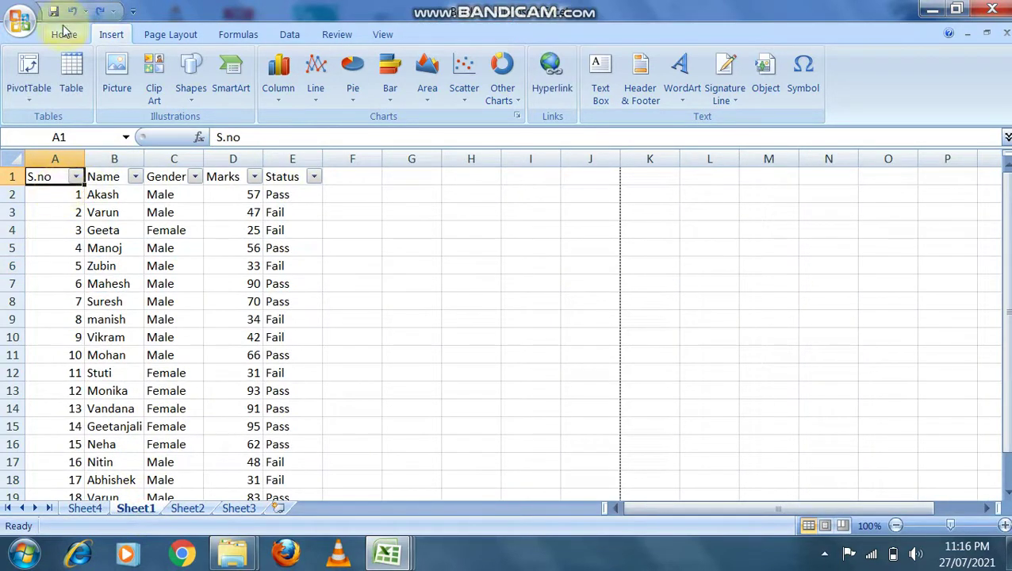
left_click(62, 33)
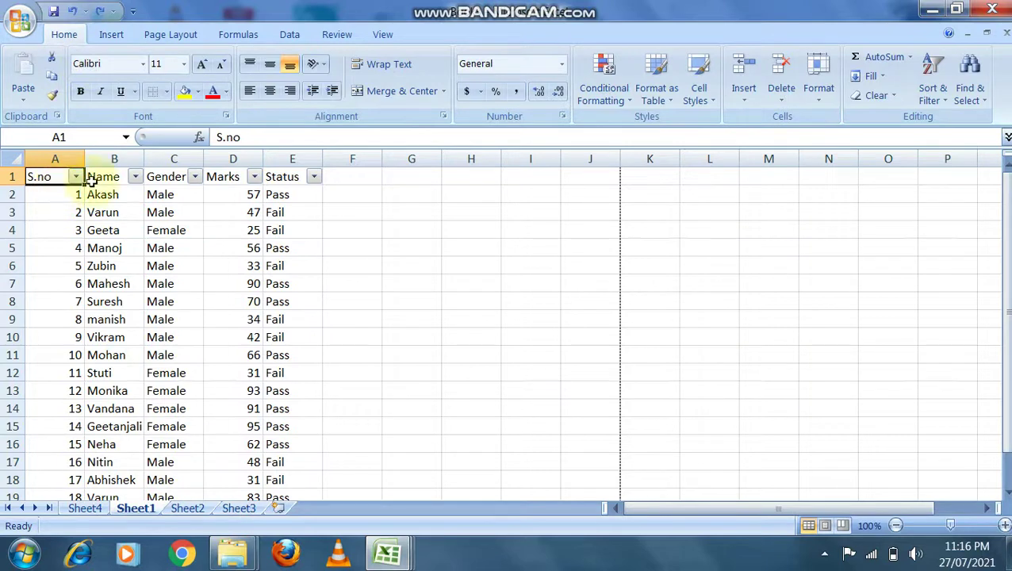
left_click(86, 509)
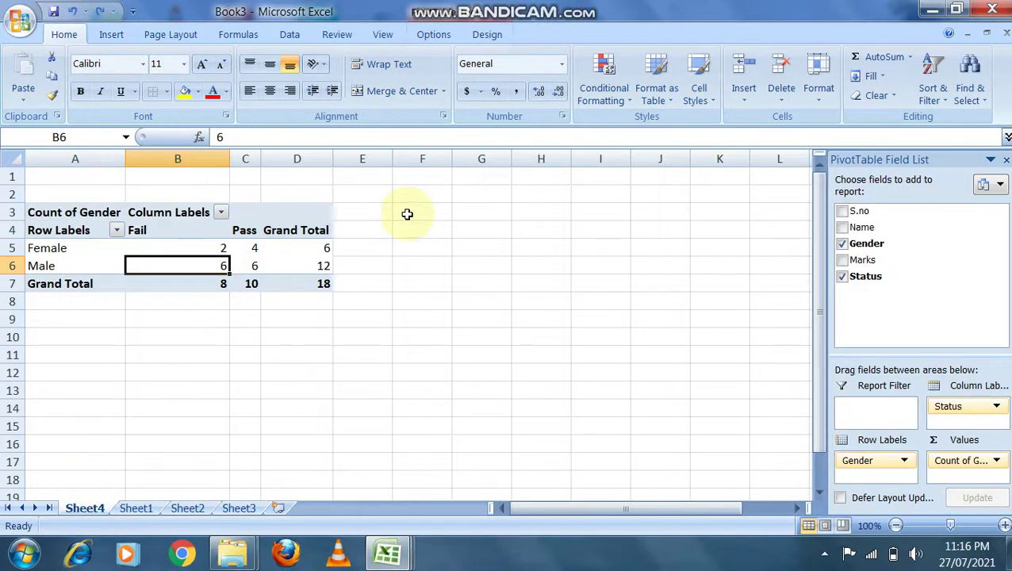
left_click(135, 509)
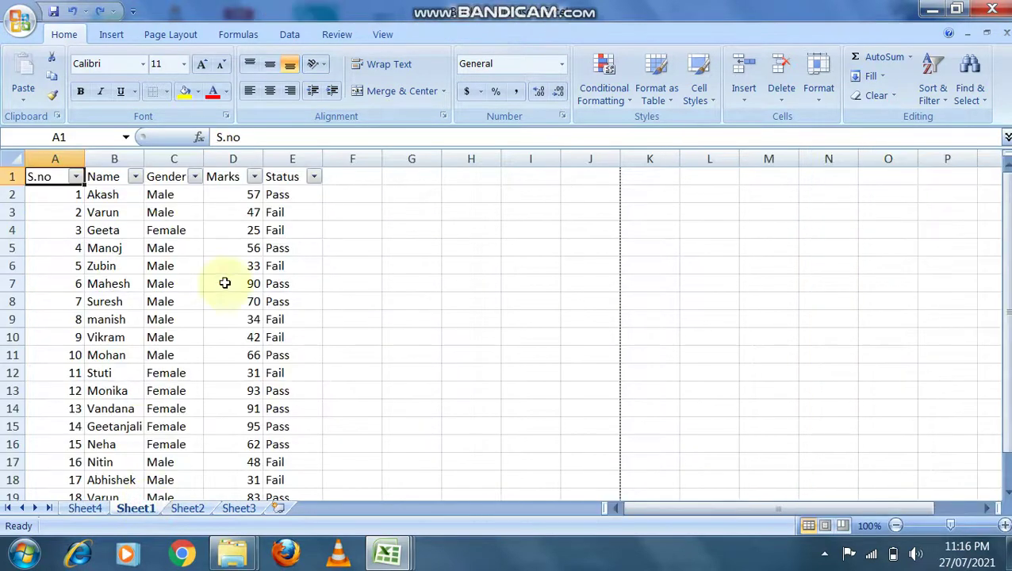
- Look through the Sheet1 table, covering the headers from S.no to Status and the student records below them
left_click(270, 268)
left_click(237, 208)
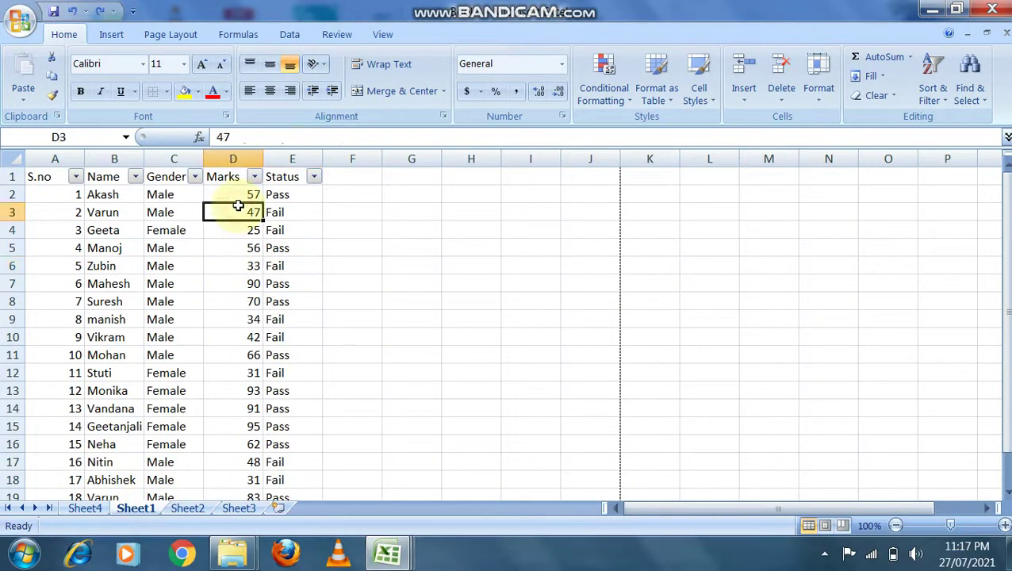
left_click(238, 202)
key("Left")
key("Left")
key("Left")
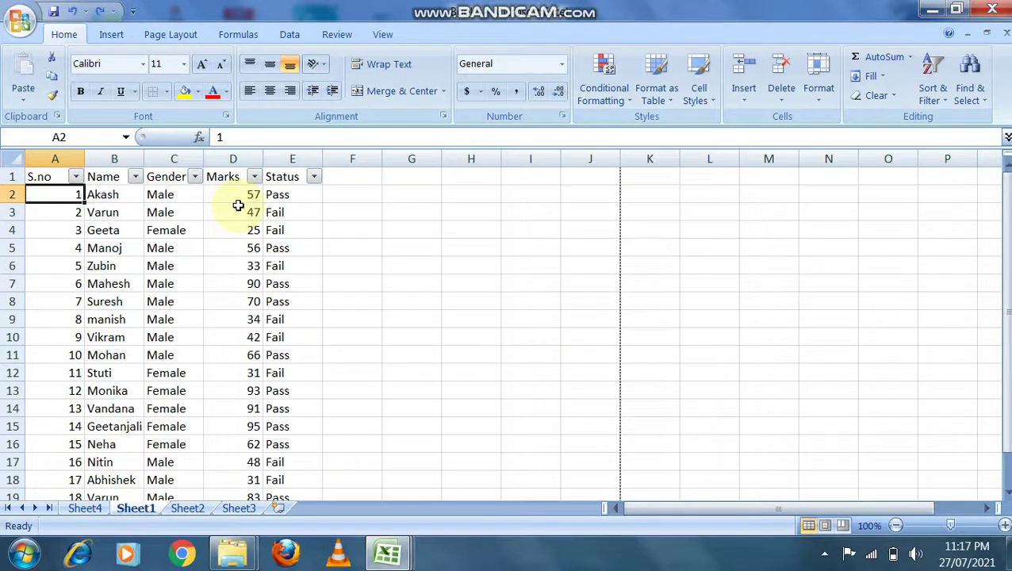
key("Up")
key("Right")
key("Right")
key("Right")
key("Right")
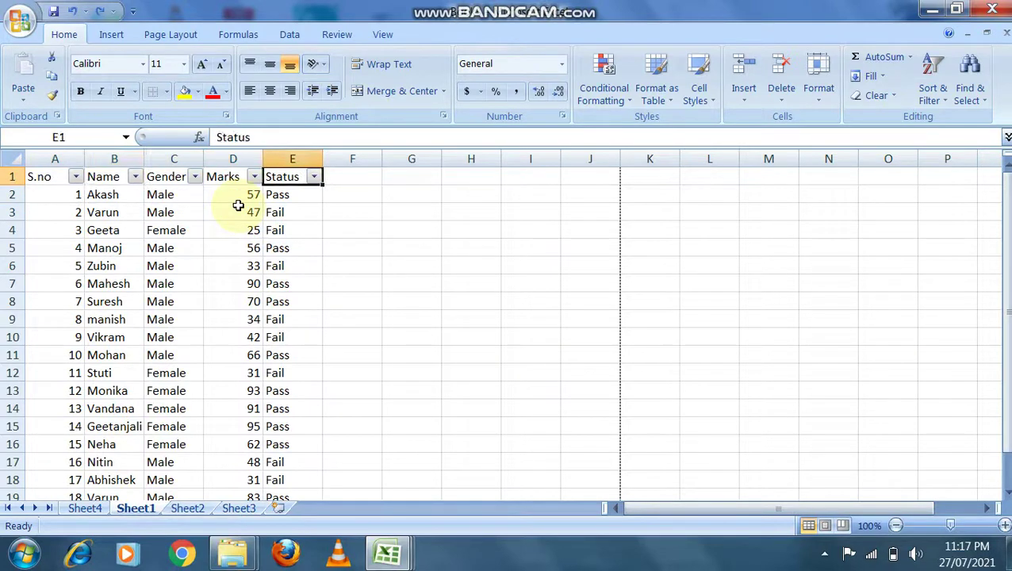
key("Down")
key("Down")
key("Down")
key("Left")
key("Left")
key("Left")
key("Left")
key("Right")
key("Right")
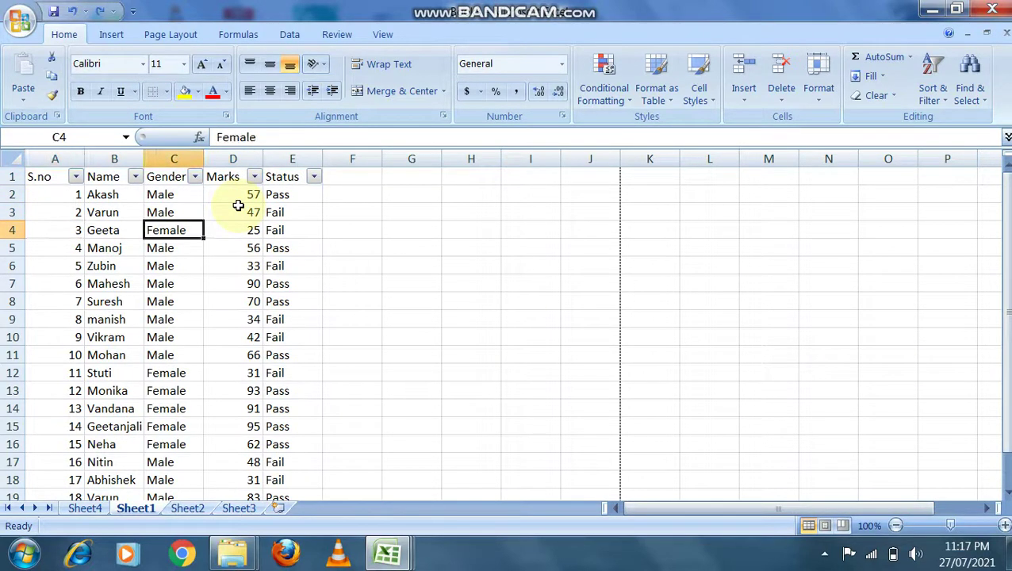
key("Right")
key("Right")
key("Left")
key("Left")
key("Left")
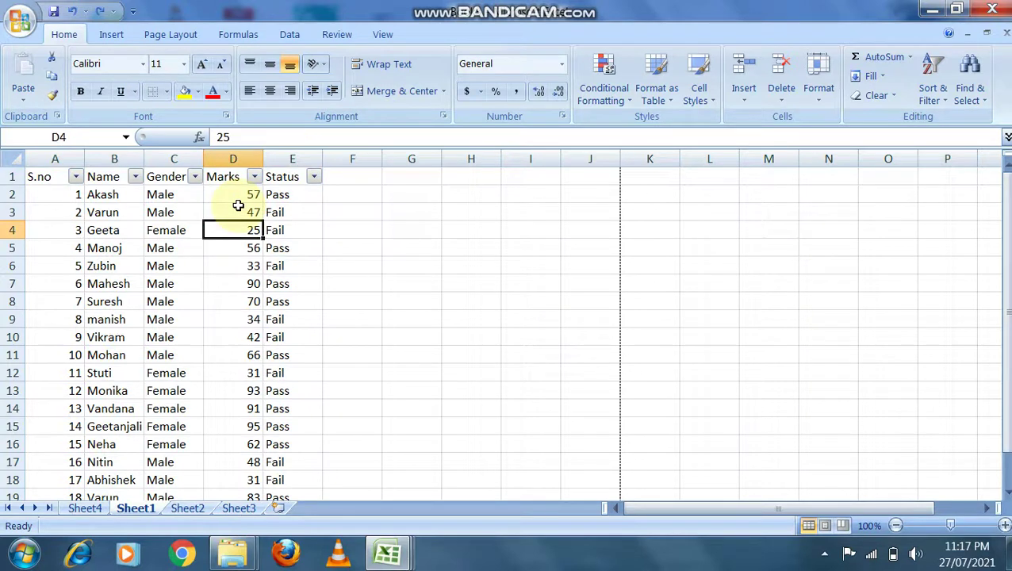
key("Down")
key("Down")
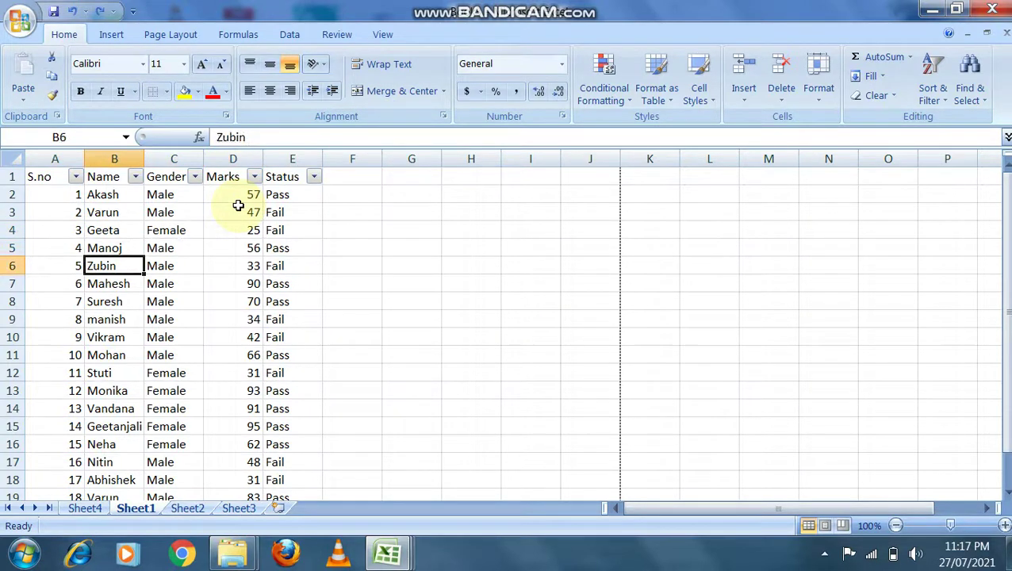
key("Down")
key("Down")
key("Down")
key("Down")
key("Down")
key("Down")
key("Down")
key("Down")
key("Down")
key("Down")
key("Up")
key("Up")
key("Up")
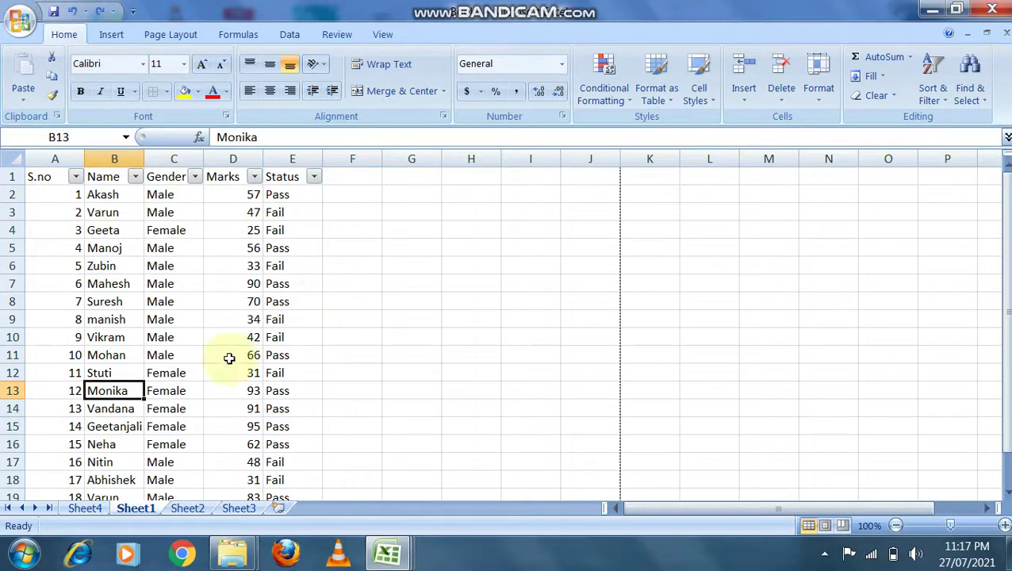
- Copy the entire contents of Sheet1 onto Sheet2 starting at A1, and undo the paste
left_click(12, 158)
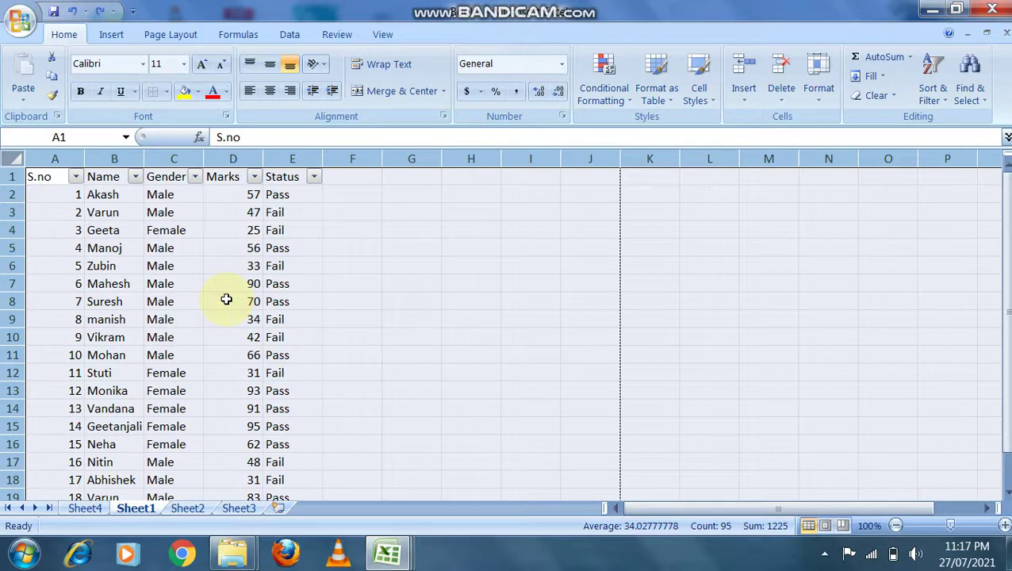
key("ctrl+c")
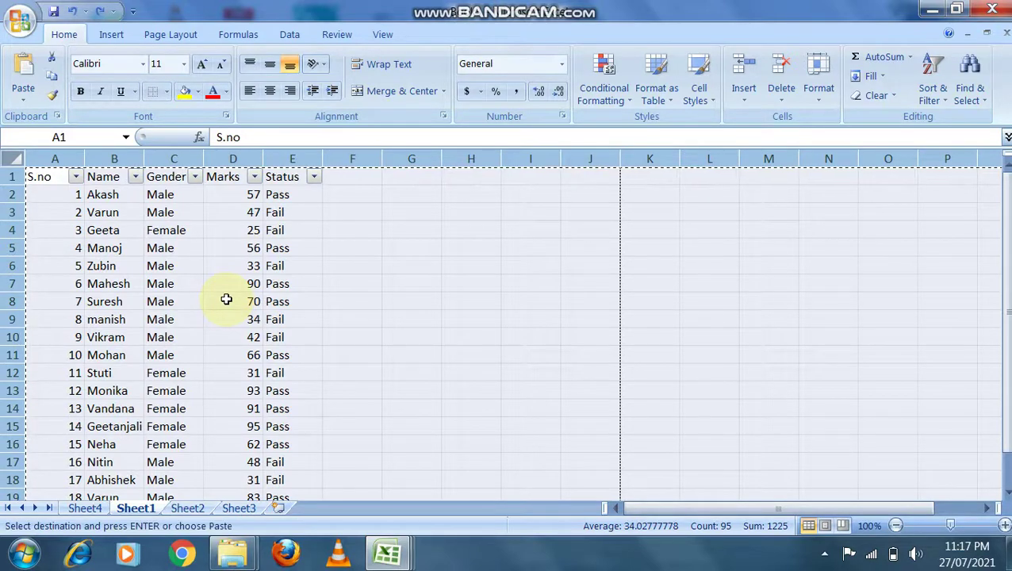
left_click(191, 508)
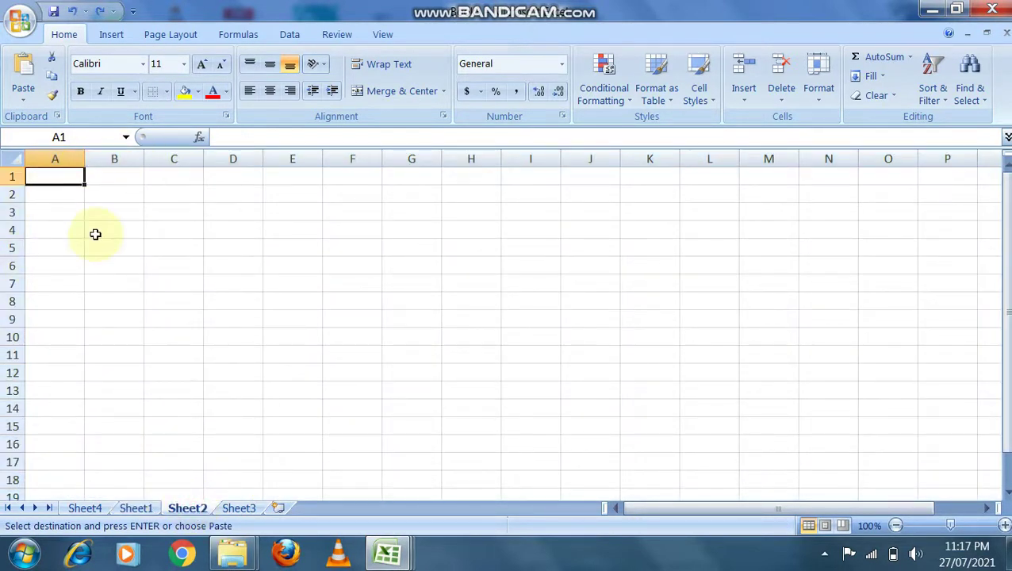
key("ctrl+v")
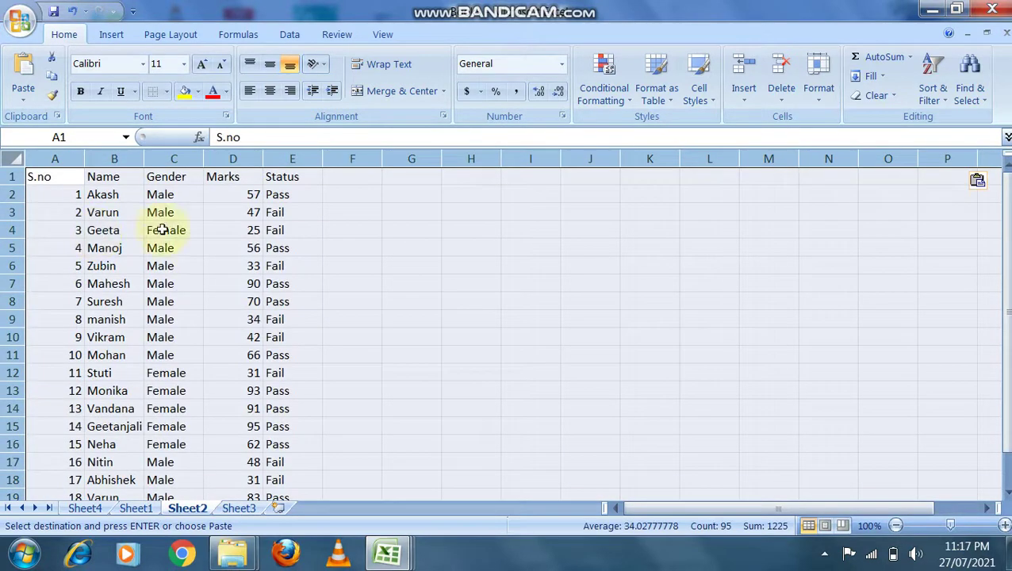
key("ctrl+z")
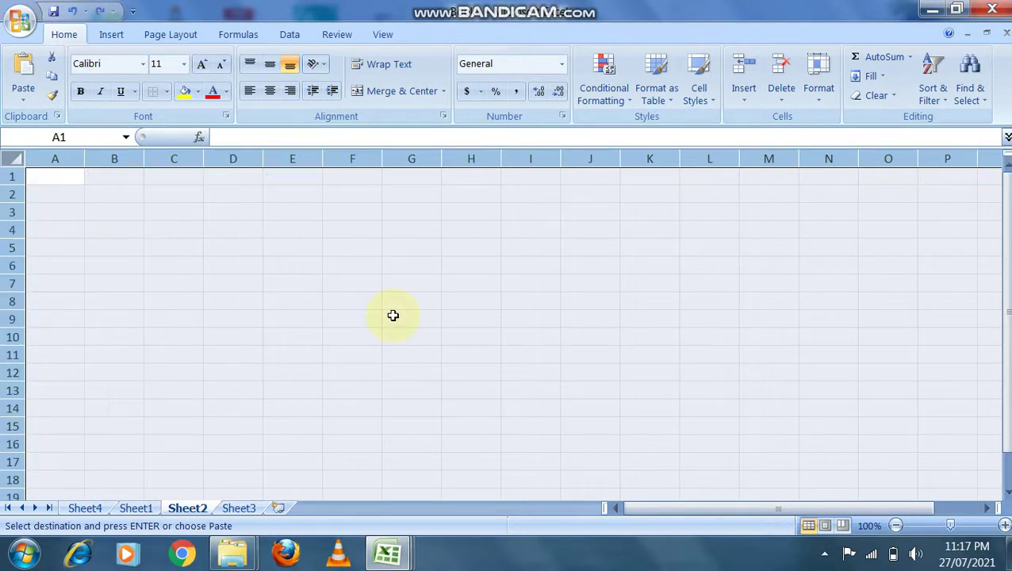
- Return to Sheet1 and examine the Status formula in E3 and the student record in row 4
left_click(136, 508)
left_click(267, 211)
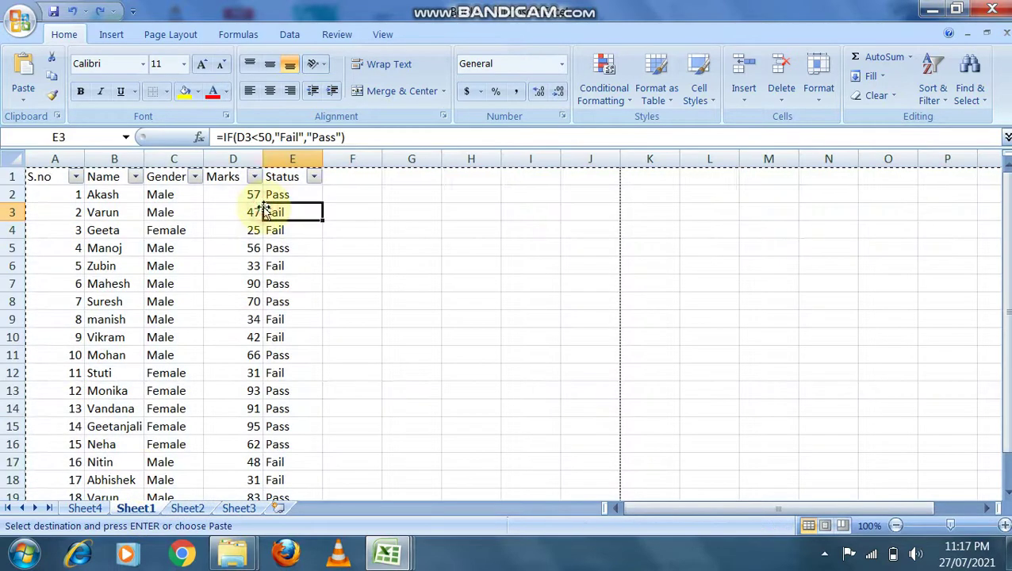
left_click(12, 230)
left_click(91, 227)
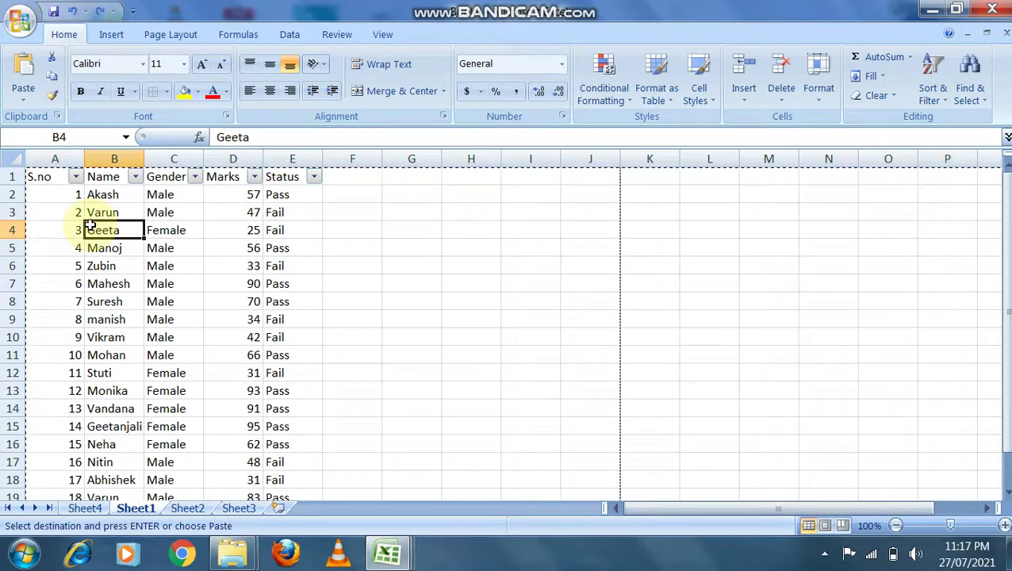